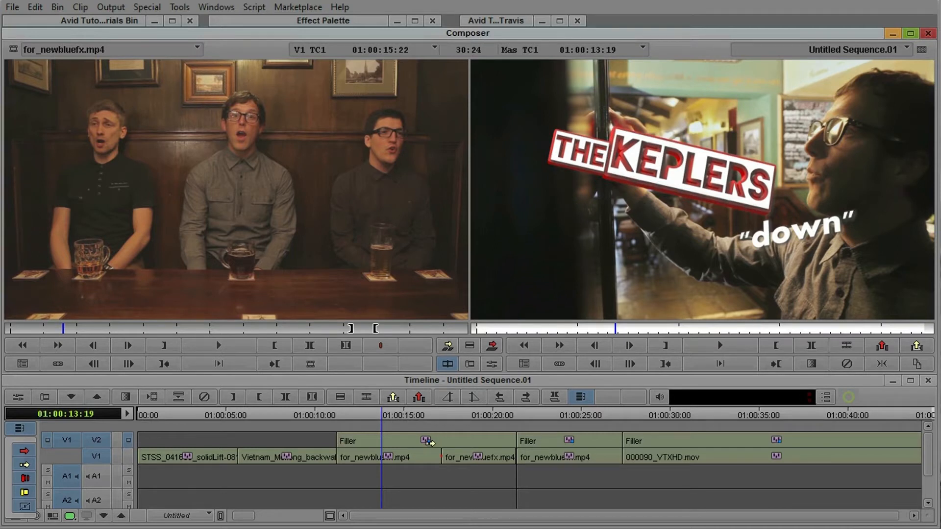
Open the Titler Pro title on the first V2 filler segment in its own editor and enlarge the title timeline
{"action": "left_click", "coordinate": [429, 441]}
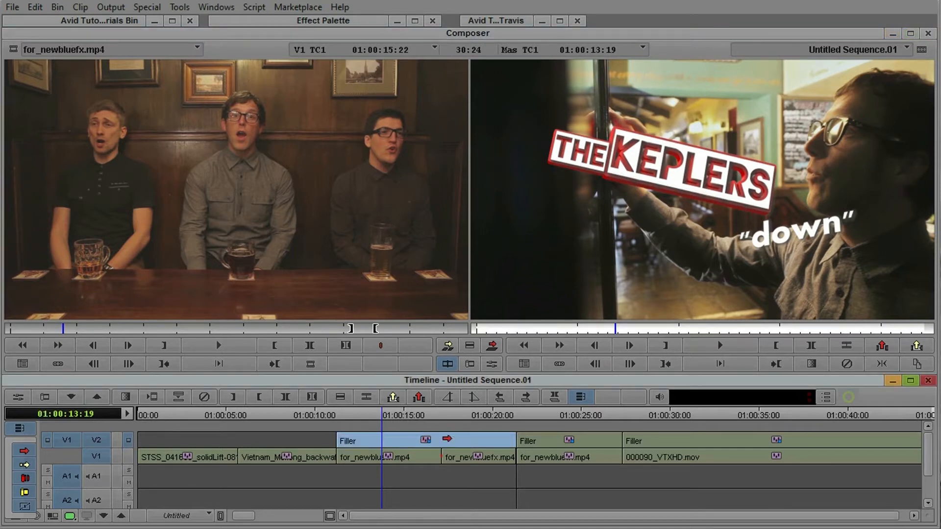
{"action": "left_click", "coordinate": [492, 363]}
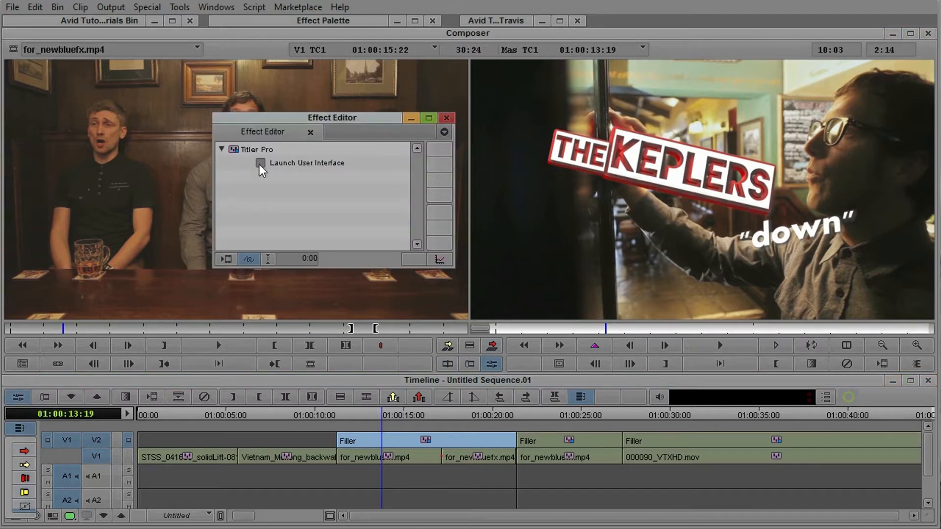
{"action": "left_click", "coordinate": [260, 163]}
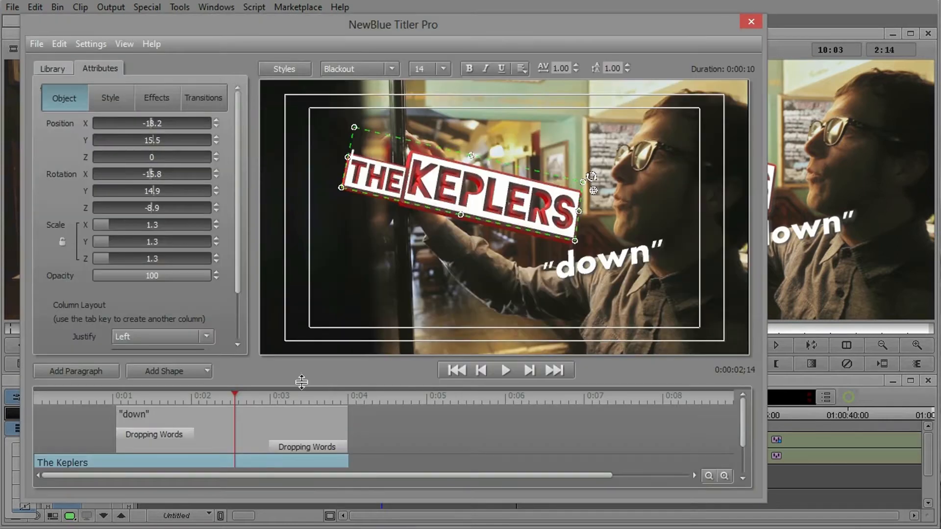
{"action": "left_click_drag", "start_coordinate": [235, 395], "coordinate": [50, 398]}
{"action": "left_click_drag", "start_coordinate": [187, 385], "coordinate": [188, 337]}
Examine the "down" and The Keplers paragraph layers at different points of the title timeline
{"action": "left_click", "coordinate": [53, 351]}
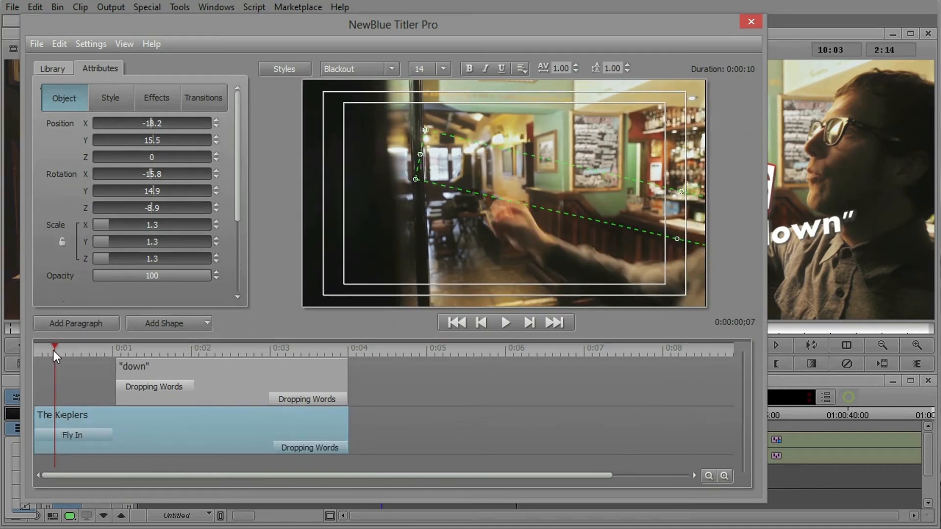
{"action": "left_click", "coordinate": [181, 369]}
{"action": "left_click", "coordinate": [214, 348]}
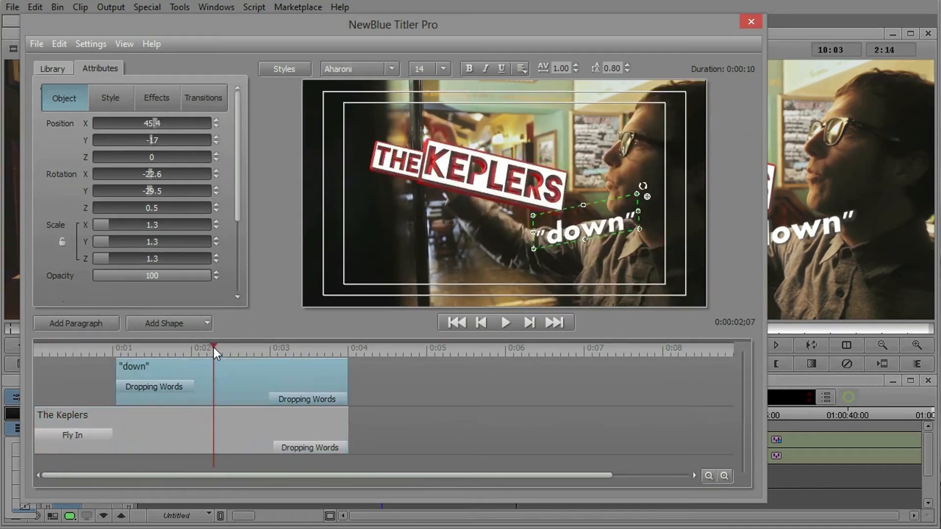
{"action": "left_click", "coordinate": [229, 425]}
{"action": "left_click", "coordinate": [239, 384]}
{"action": "left_click", "coordinate": [240, 424]}
{"action": "left_click", "coordinate": [219, 388]}
Play the title animation from the start to preview the paragraphs' opening and closing transitions
{"action": "left_click", "coordinate": [34, 346]}
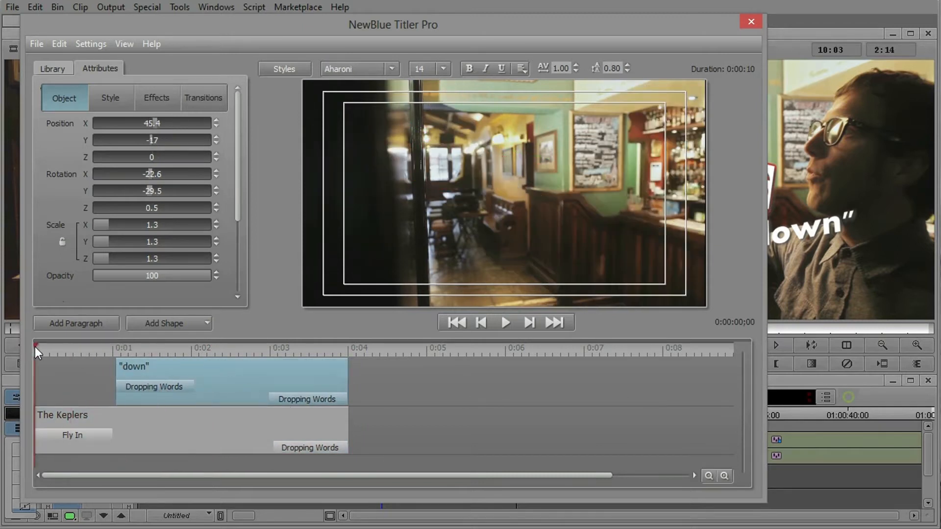
{"action": "key", "text": "space"}
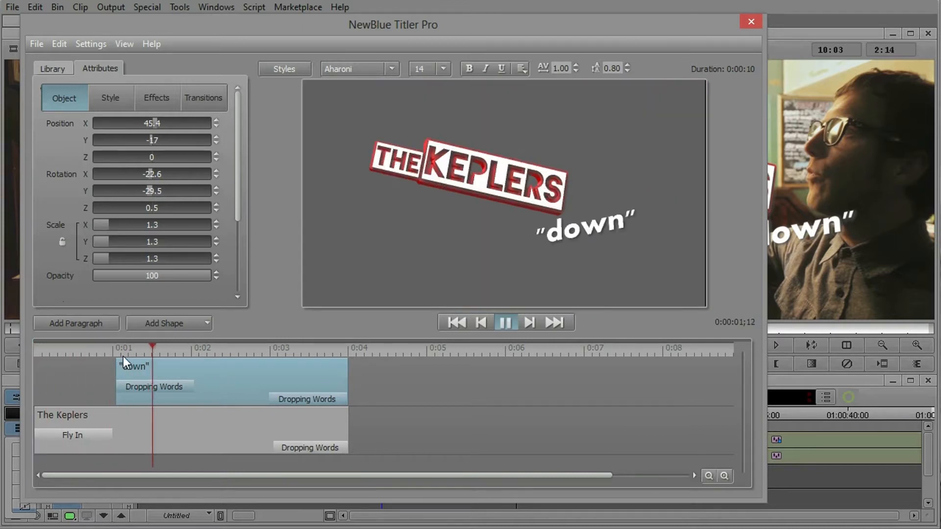
{"action": "key", "text": "space"}
{"action": "left_click_drag", "start_coordinate": [210, 353], "coordinate": [51, 358]}
{"action": "key", "text": "space"}
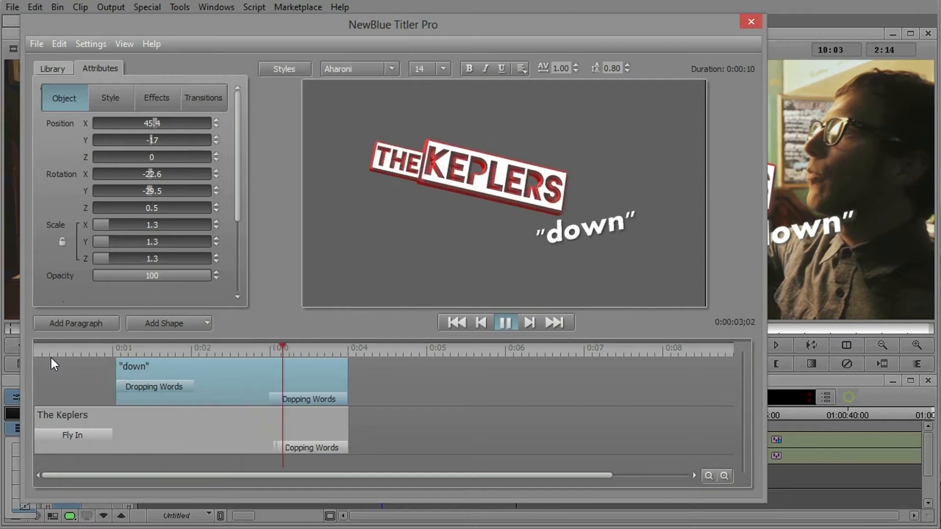
{"action": "key", "text": "space"}
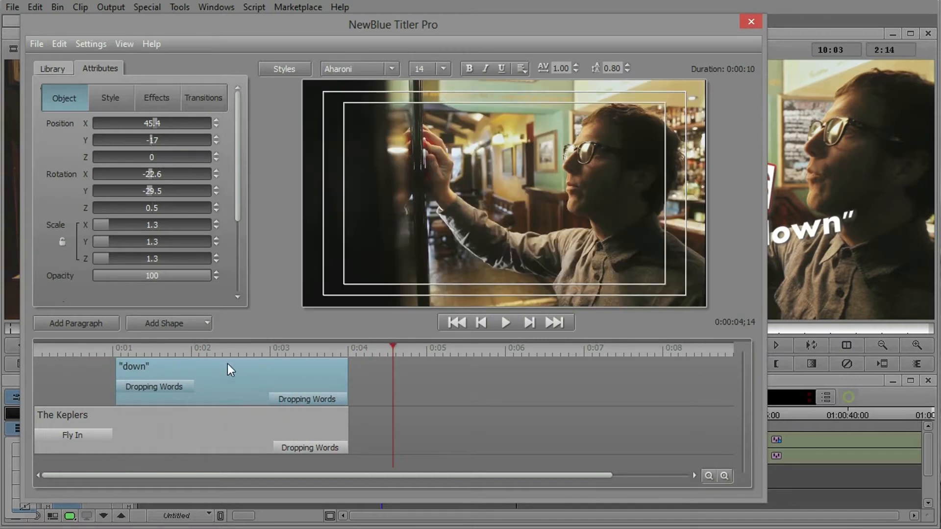
Zoom in on the paragraphs in the title timeline and enlarge the preview area above it
{"action": "left_click", "coordinate": [708, 475]}
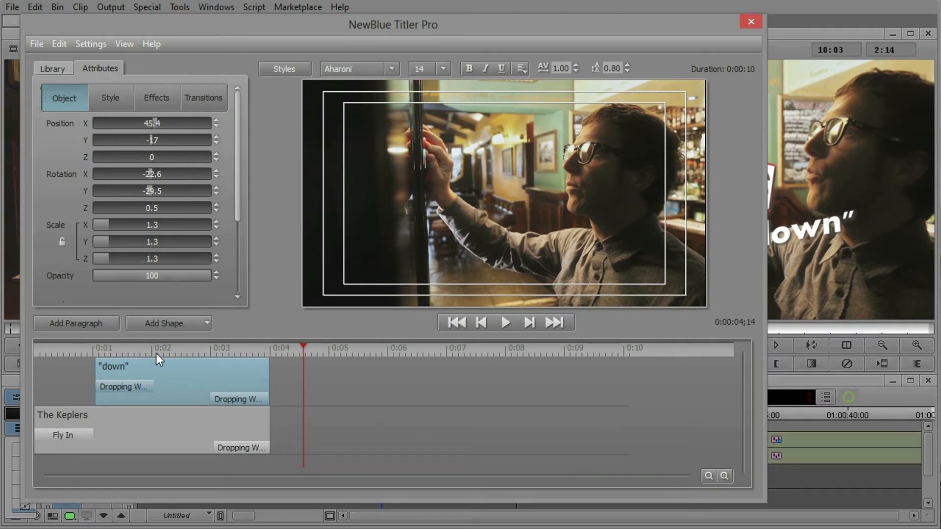
{"action": "left_click_drag", "start_coordinate": [142, 350], "coordinate": [272, 358]}
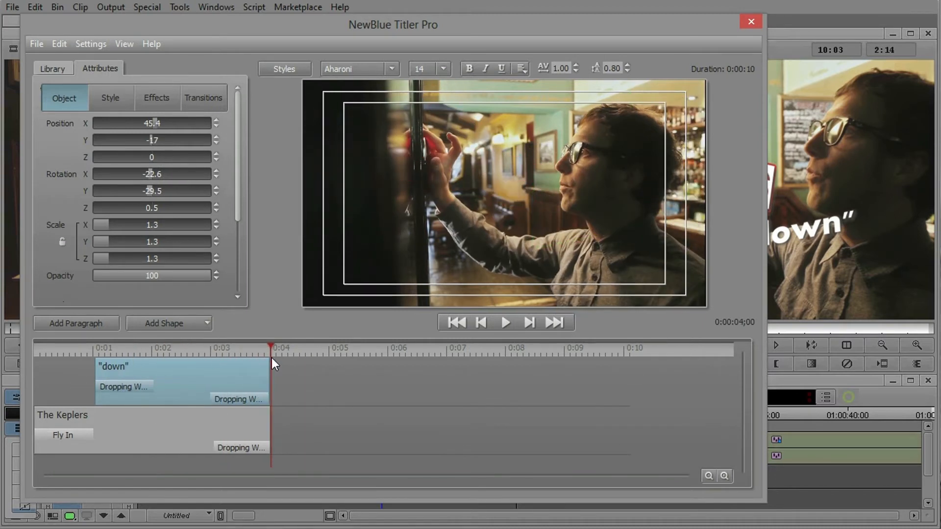
{"action": "left_click", "coordinate": [724, 475]}
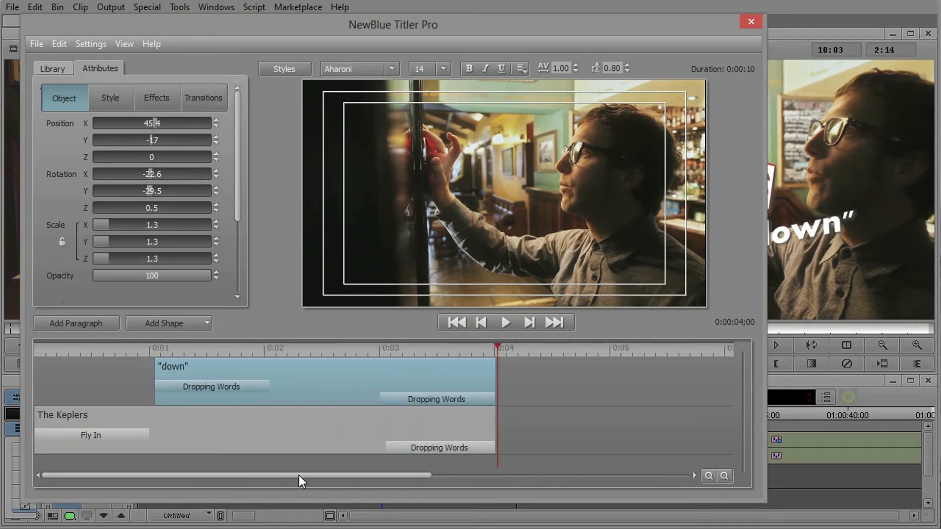
{"action": "left_click_drag", "start_coordinate": [375, 348], "coordinate": [308, 361]}
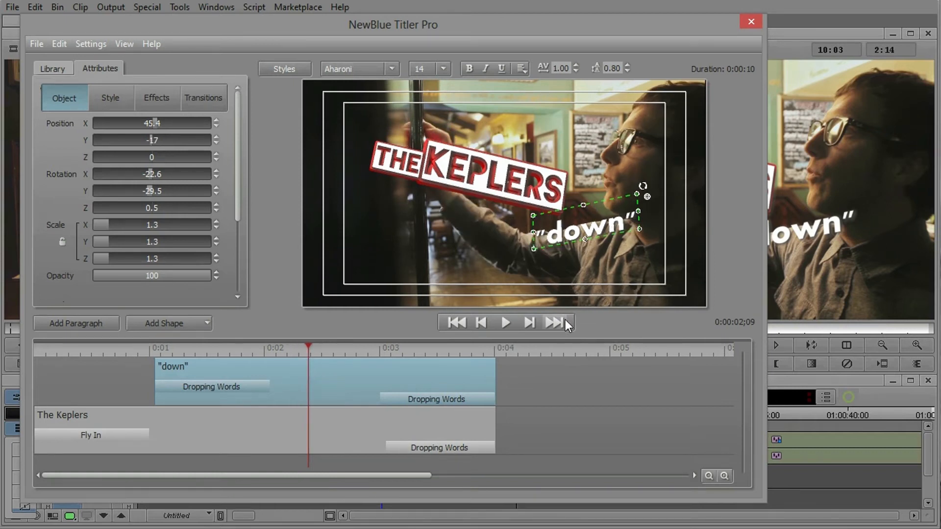
{"action": "left_click_drag", "start_coordinate": [568, 337], "coordinate": [564, 374]}
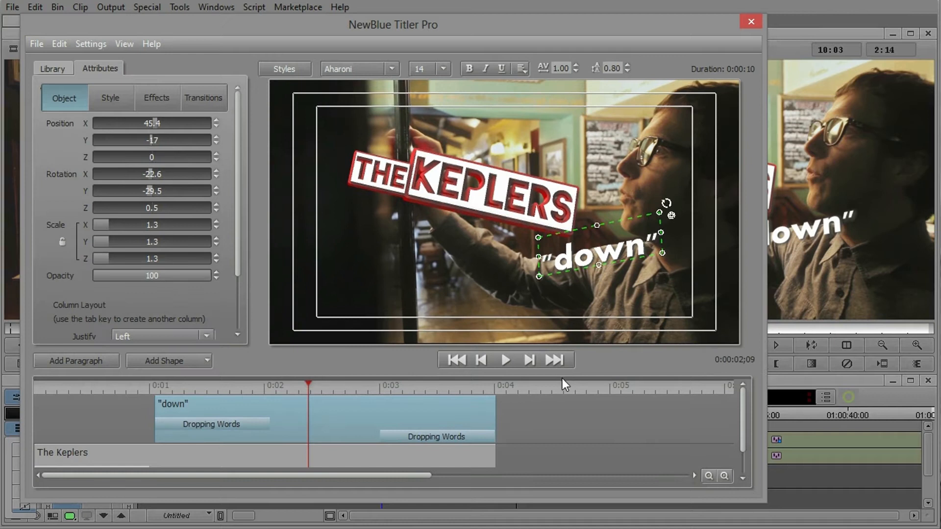
Apply the Film Camera effect's Fire Light preset from the Starter Pack to the "down" paragraph
{"action": "left_click", "coordinate": [51, 70]}
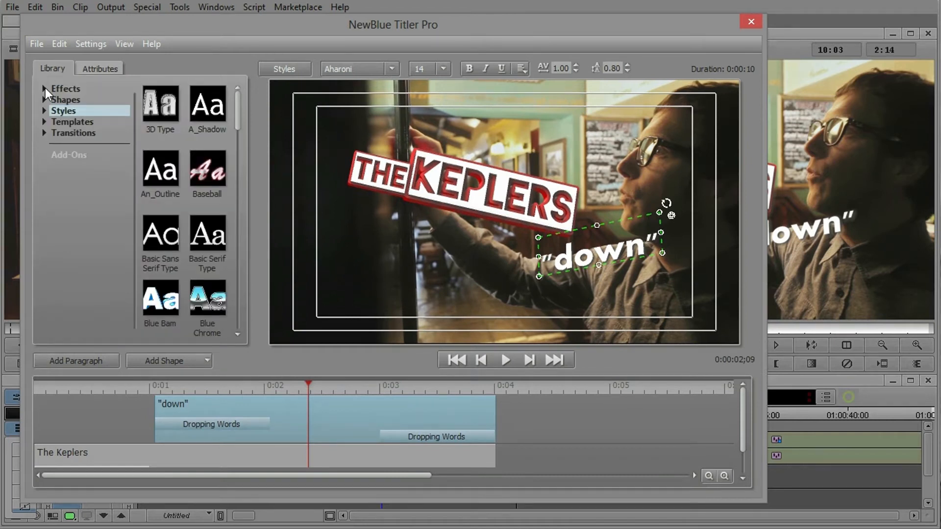
{"action": "left_click", "coordinate": [45, 88]}
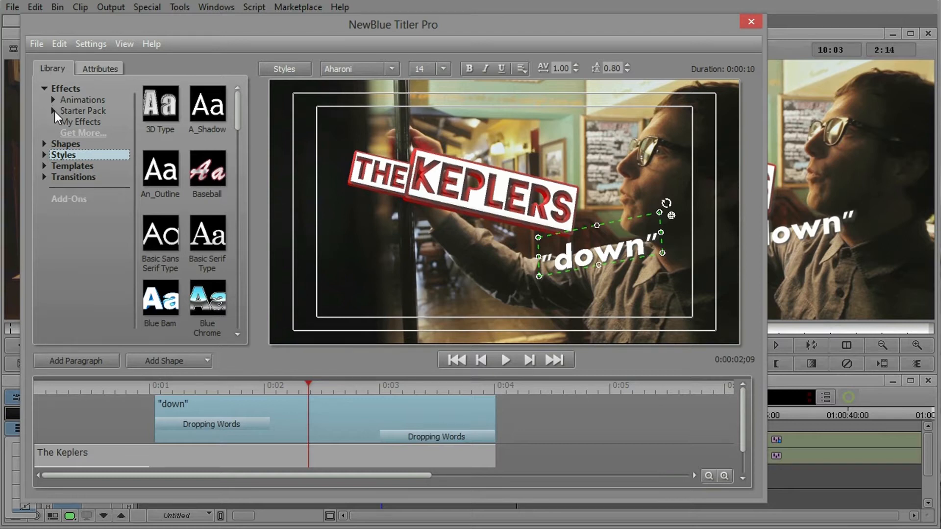
{"action": "left_click", "coordinate": [53, 111]}
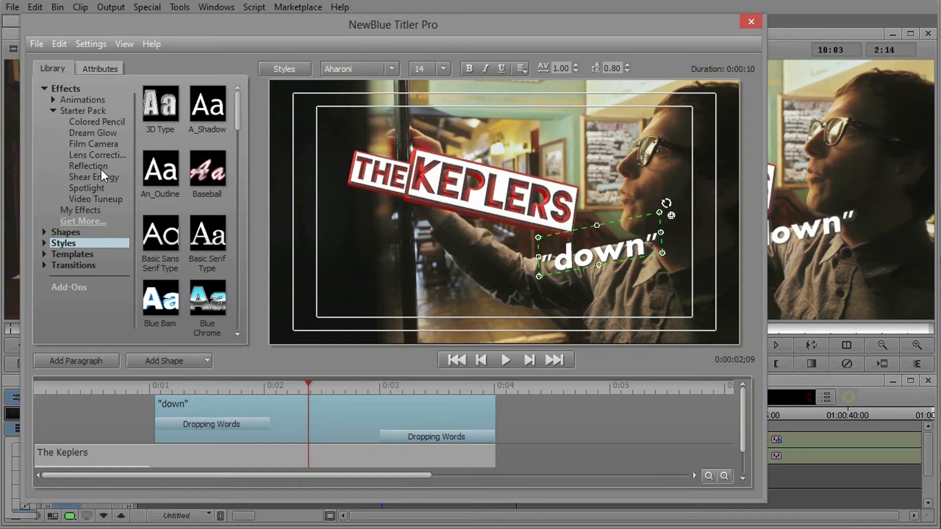
{"action": "left_click", "coordinate": [84, 144]}
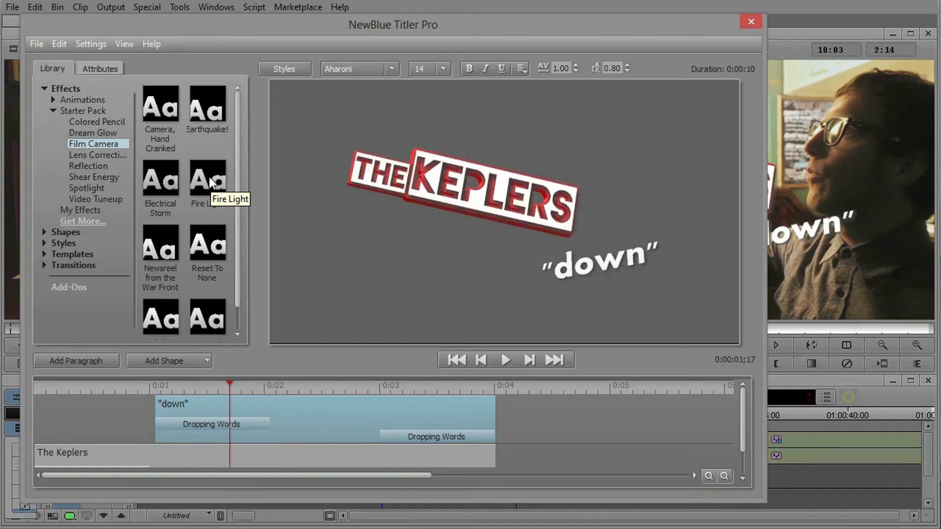
{"action": "left_click_drag", "start_coordinate": [210, 178], "coordinate": [569, 275]}
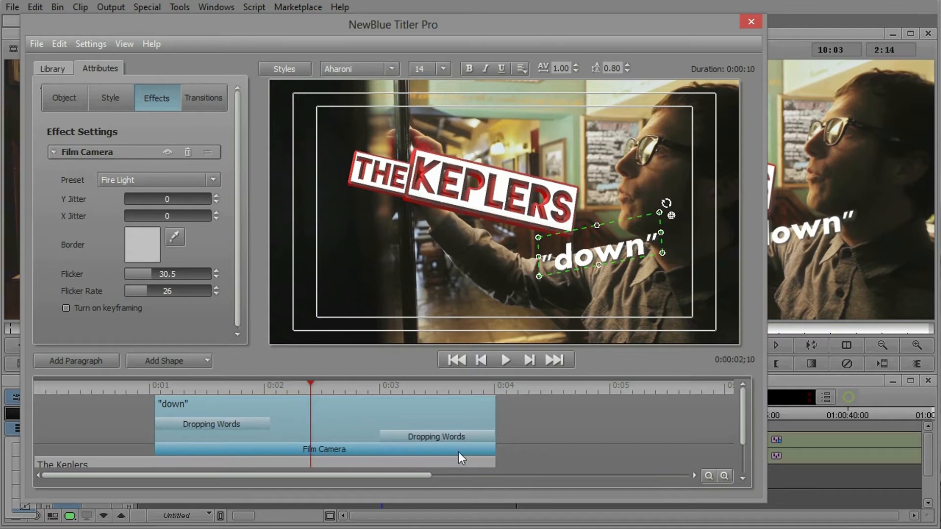
Add the Dream Glow effect's Lemon Jello preset to the "down" paragraph and scrub through the title
{"action": "left_click", "coordinate": [52, 69]}
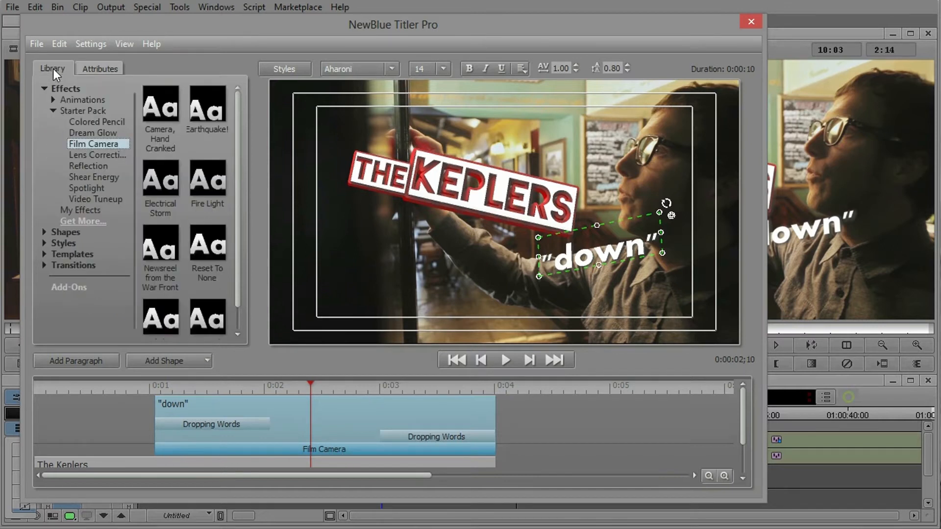
{"action": "left_click", "coordinate": [86, 132]}
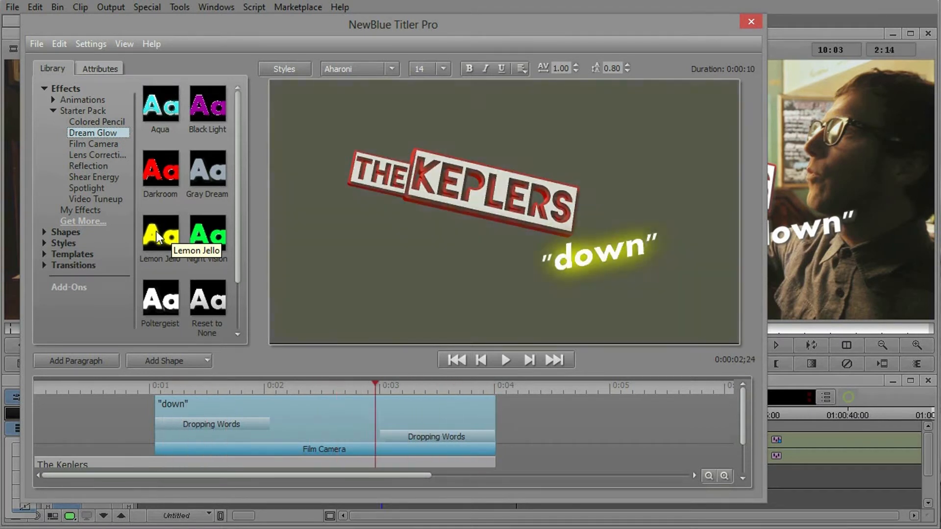
{"action": "left_click_drag", "start_coordinate": [157, 232], "coordinate": [575, 243]}
{"action": "left_click_drag", "start_coordinate": [250, 389], "coordinate": [327, 437]}
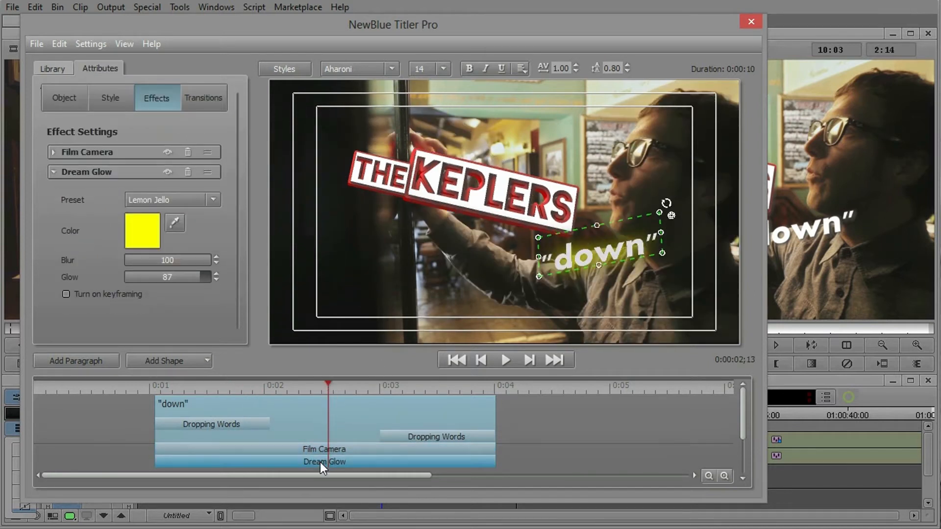
Inspect the Film Camera and Dream Glow settings on the "down" paragraph and scrub through their combined look
{"action": "left_click", "coordinate": [323, 448]}
{"action": "left_click_drag", "start_coordinate": [330, 383], "coordinate": [299, 393]}
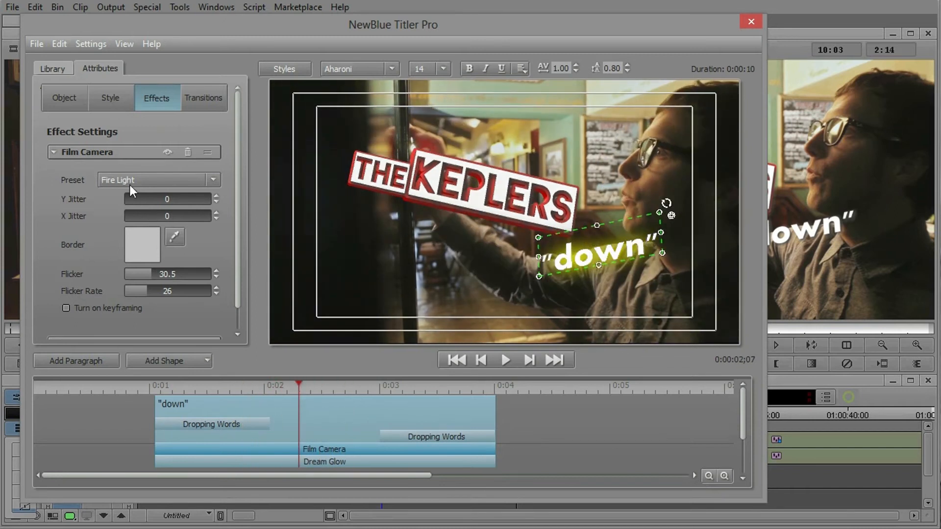
{"action": "left_click", "coordinate": [51, 151]}
{"action": "left_click", "coordinate": [52, 171]}
{"action": "left_click", "coordinate": [54, 173]}
{"action": "left_click", "coordinate": [52, 152]}
{"action": "left_click", "coordinate": [51, 151]}
{"action": "left_click_drag", "start_coordinate": [301, 384], "coordinate": [365, 384]}
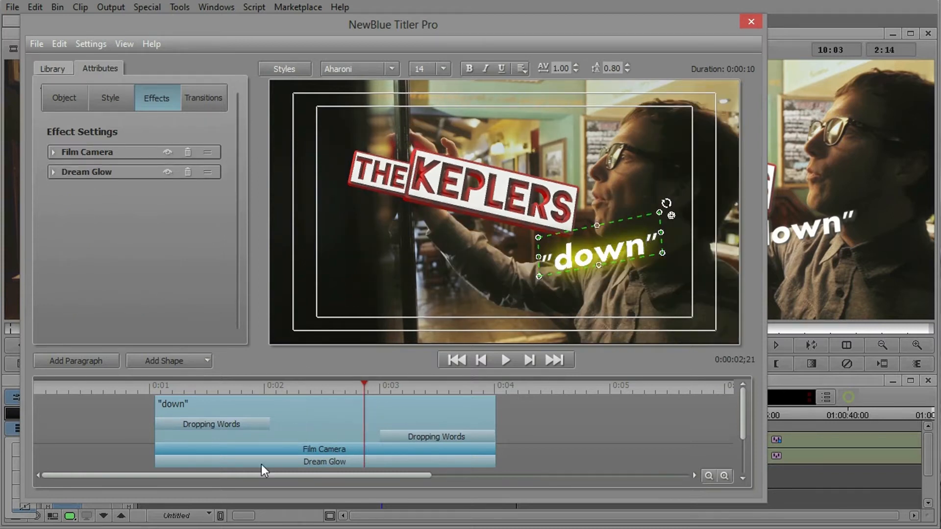
{"action": "left_click_drag", "start_coordinate": [210, 389], "coordinate": [325, 404]}
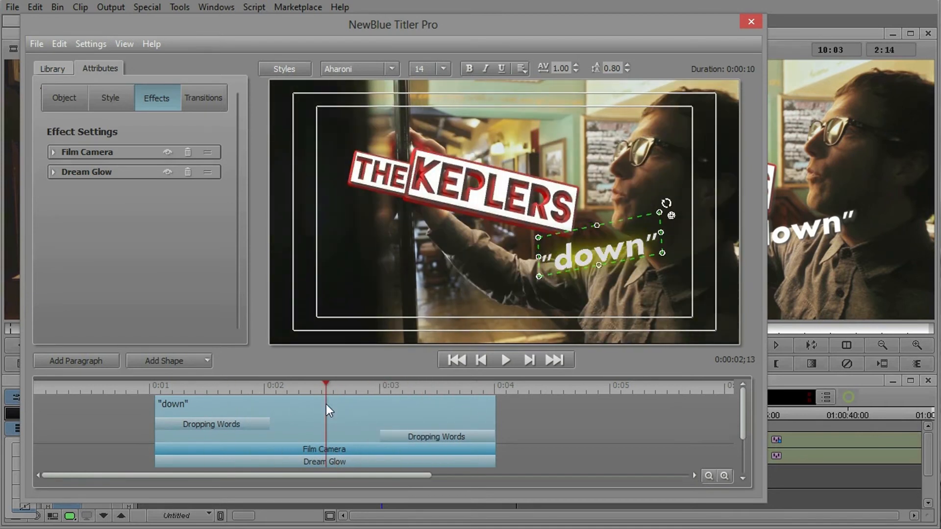
Add the Turn animation's Slow Turn preset to the "down" paragraph and scrub through its motion
{"action": "left_click", "coordinate": [53, 68]}
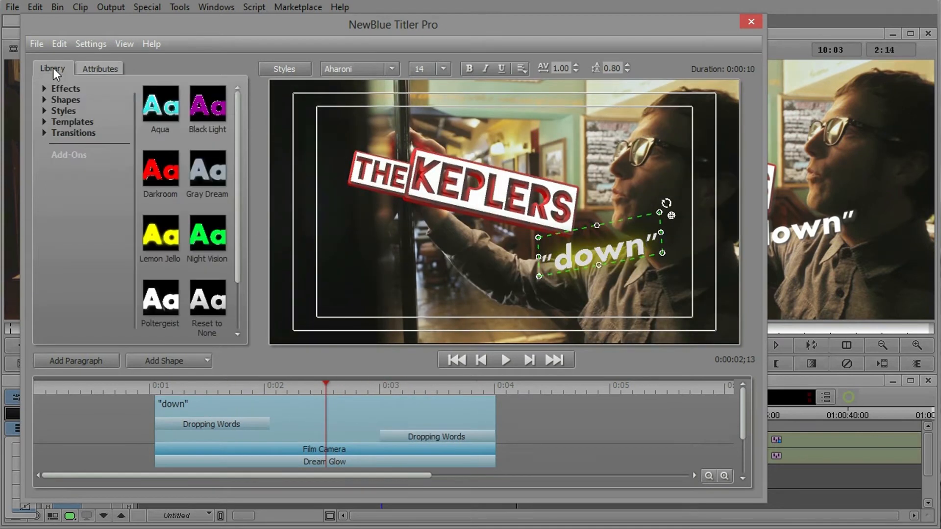
{"action": "left_click", "coordinate": [44, 88]}
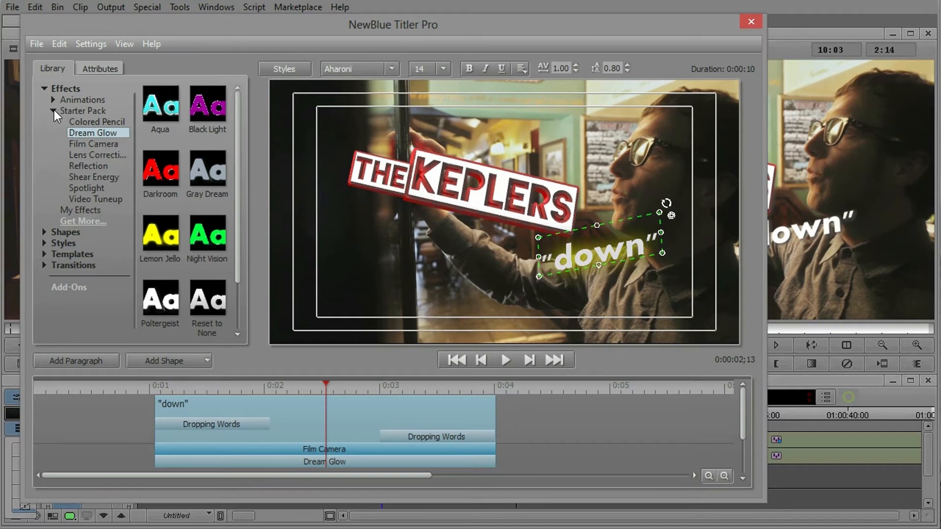
{"action": "left_click", "coordinate": [54, 111]}
{"action": "left_click", "coordinate": [52, 100]}
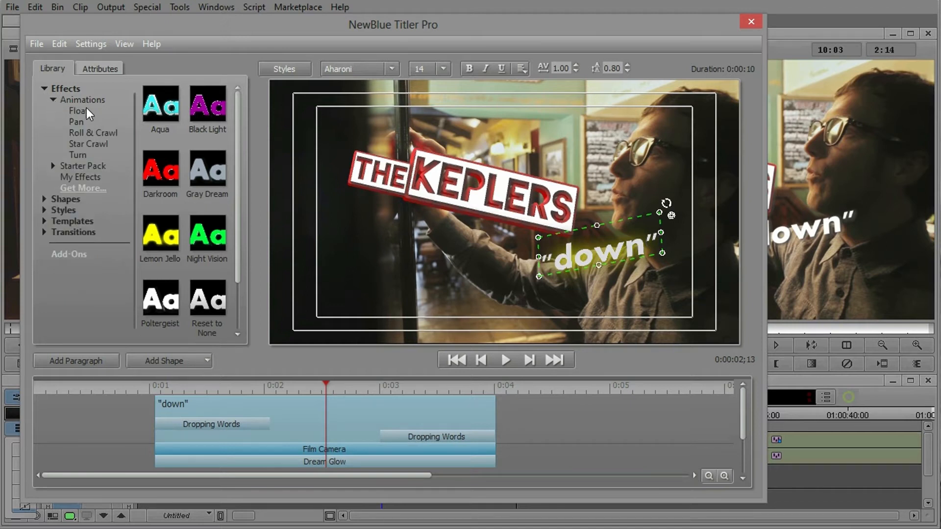
{"action": "left_click", "coordinate": [76, 123]}
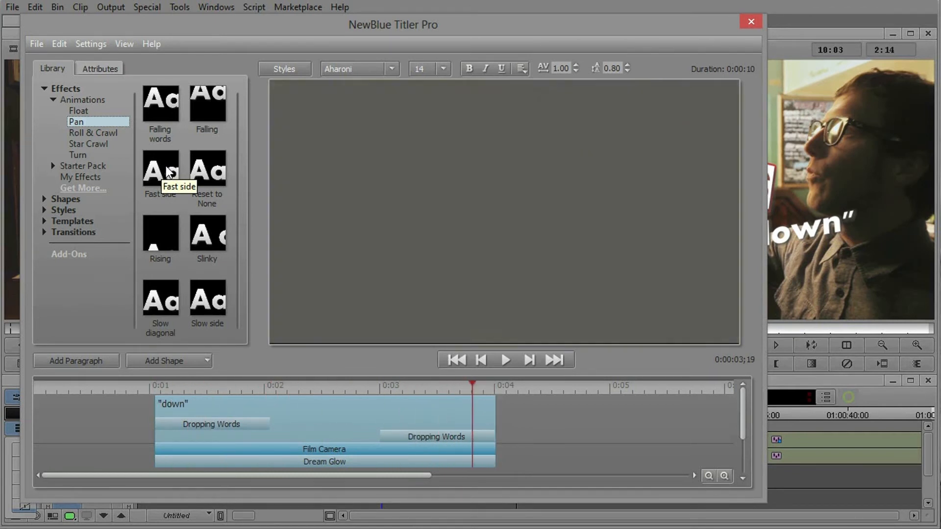
{"action": "left_click", "coordinate": [75, 154]}
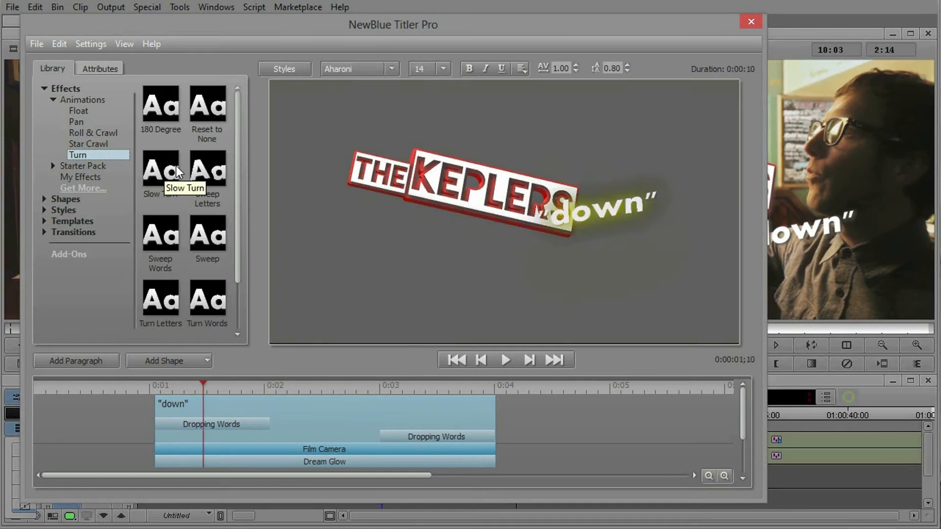
{"action": "left_click_drag", "start_coordinate": [177, 171], "coordinate": [355, 442]}
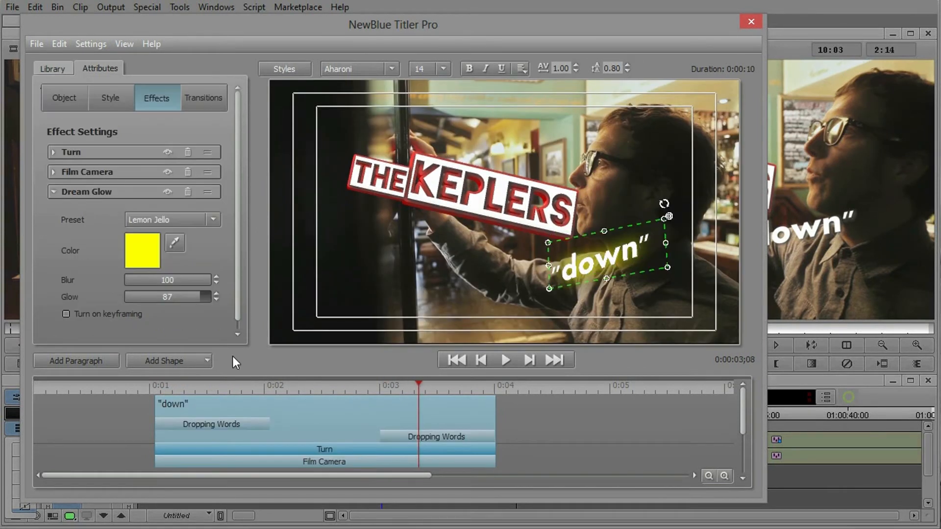
{"action": "left_click_drag", "start_coordinate": [269, 385], "coordinate": [215, 396]}
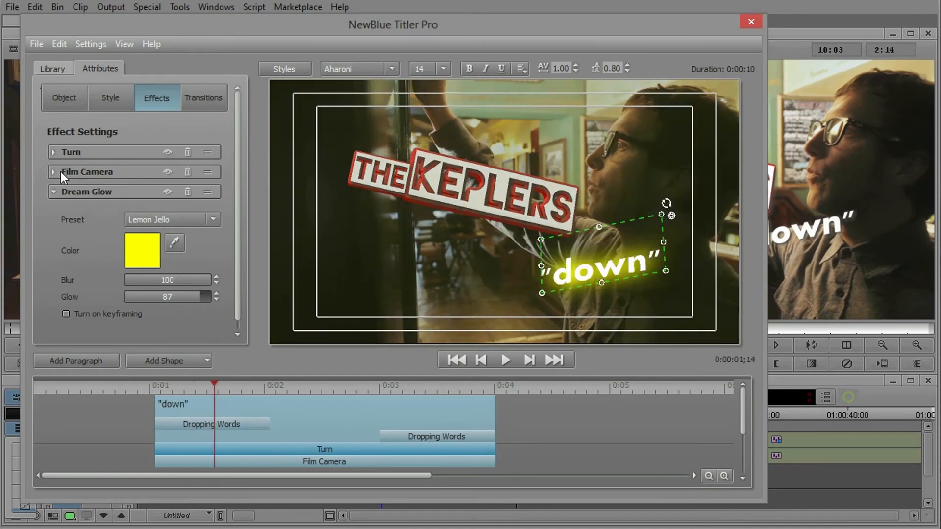
Move the Turn effect's Start point further from centre and its End point nearly to the centre, and play the title to check it
{"action": "left_click", "coordinate": [52, 152]}
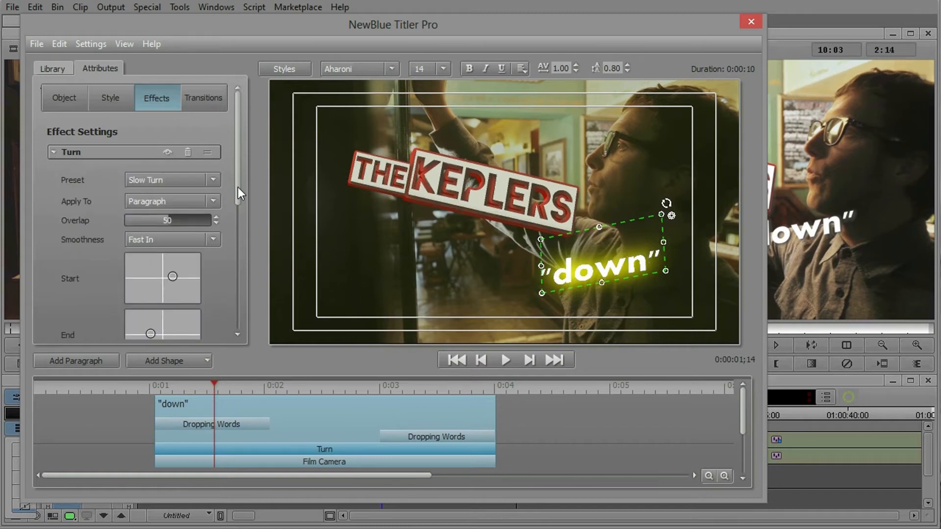
{"action": "left_click_drag", "start_coordinate": [238, 187], "coordinate": [241, 242]}
{"action": "left_click_drag", "start_coordinate": [171, 171], "coordinate": [191, 168]}
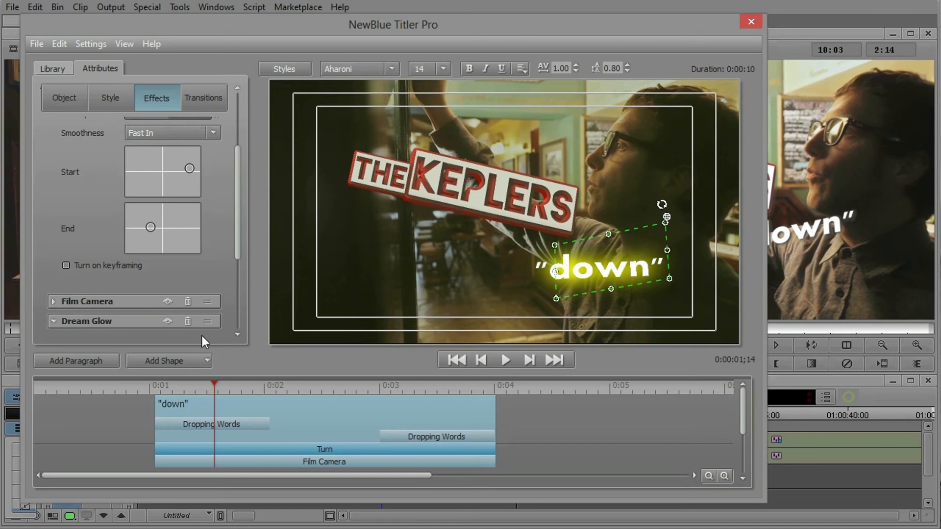
{"action": "left_click_drag", "start_coordinate": [211, 385], "coordinate": [435, 401]}
{"action": "left_click_drag", "start_coordinate": [151, 228], "coordinate": [161, 227]}
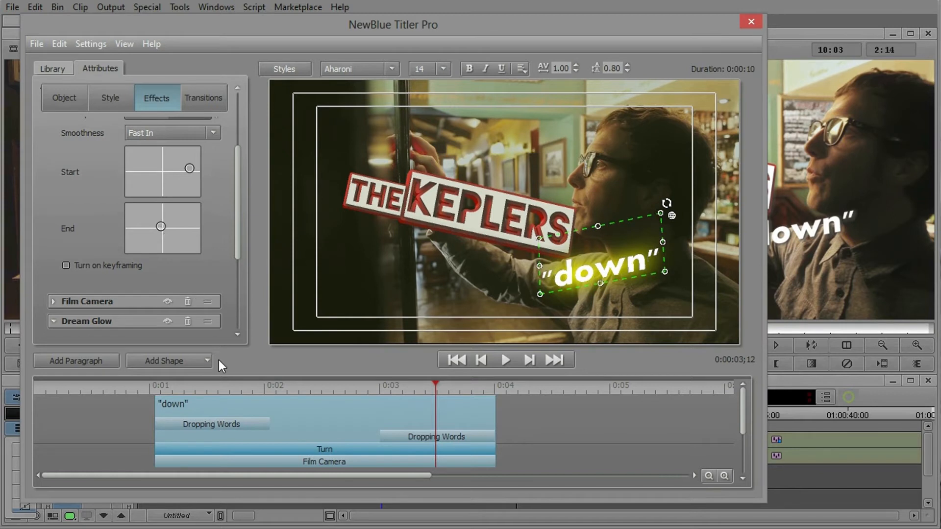
{"action": "left_click_drag", "start_coordinate": [218, 383], "coordinate": [125, 395]}
{"action": "key", "text": "space"}
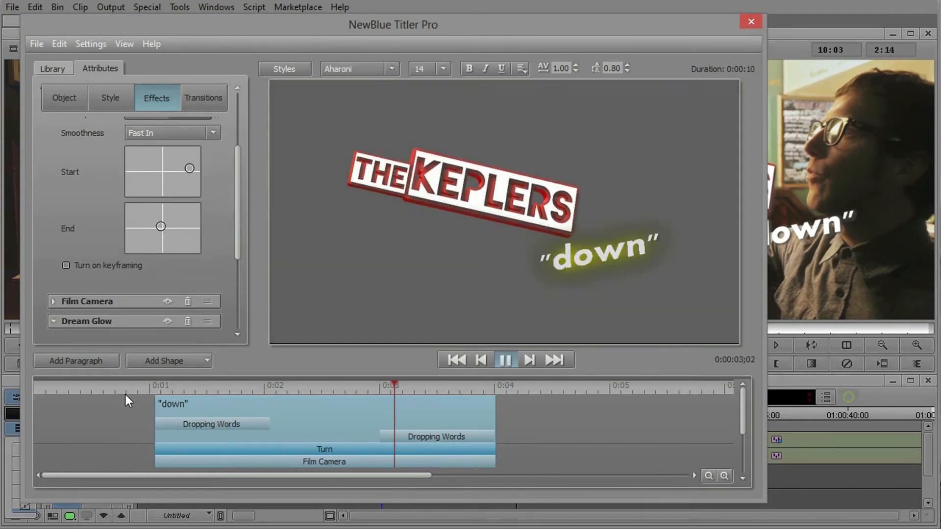
Place the Glint-blue shape from the library's Rectangles below THE KEPLERS and delete it again
{"action": "key", "text": "space"}
{"action": "left_click_drag", "start_coordinate": [318, 389], "coordinate": [369, 399]}
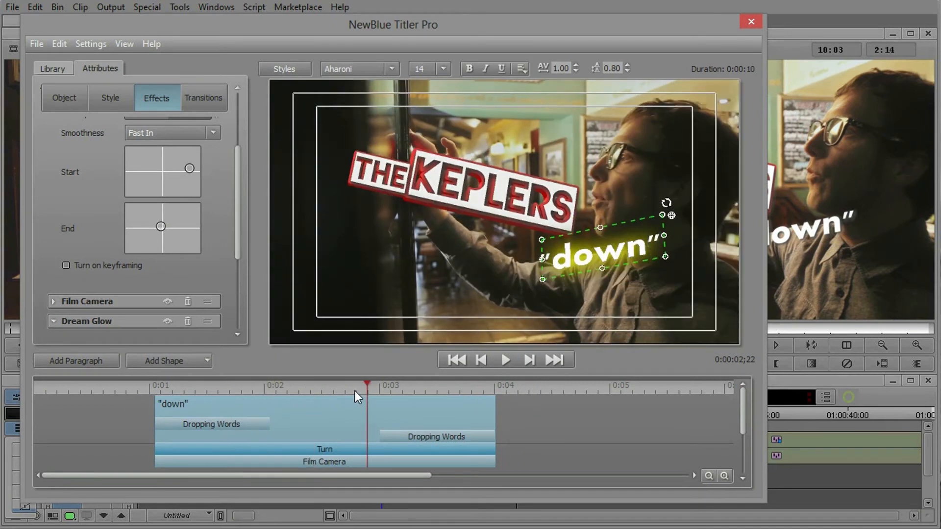
{"action": "left_click", "coordinate": [420, 266]}
{"action": "left_click", "coordinate": [55, 68]}
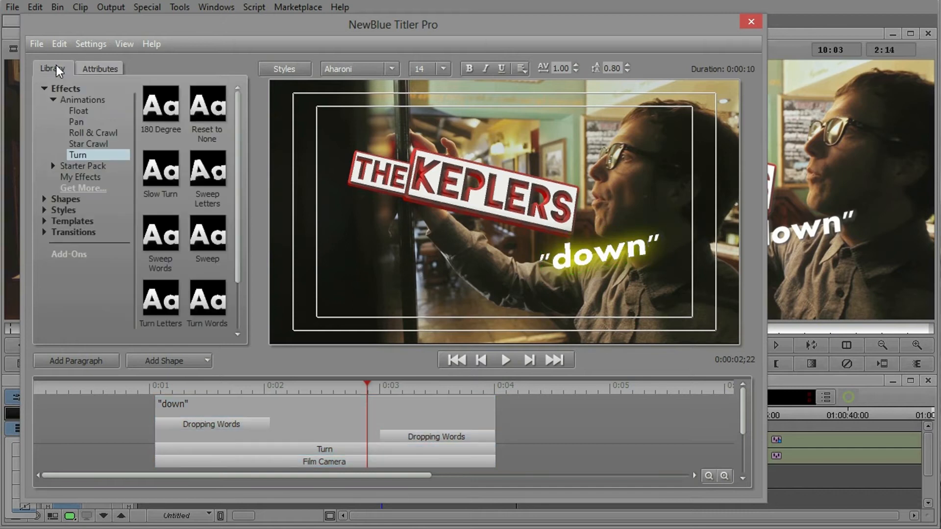
{"action": "left_click", "coordinate": [44, 90]}
{"action": "left_click", "coordinate": [45, 100]}
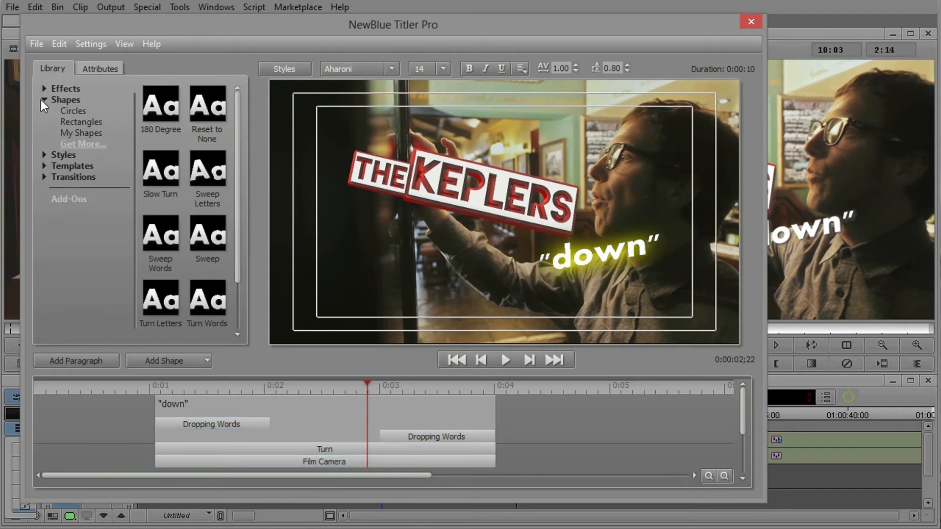
{"action": "left_click", "coordinate": [73, 120]}
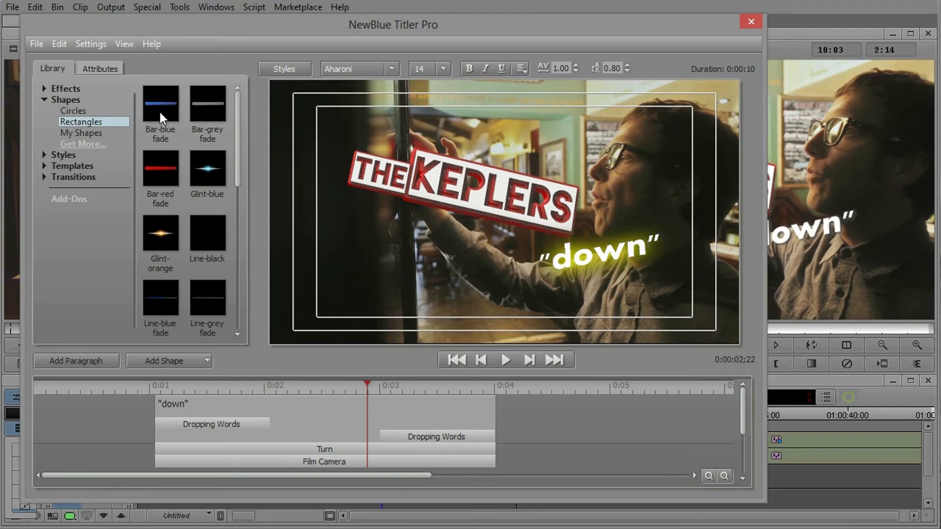
{"action": "left_click_drag", "start_coordinate": [231, 173], "coordinate": [404, 236]}
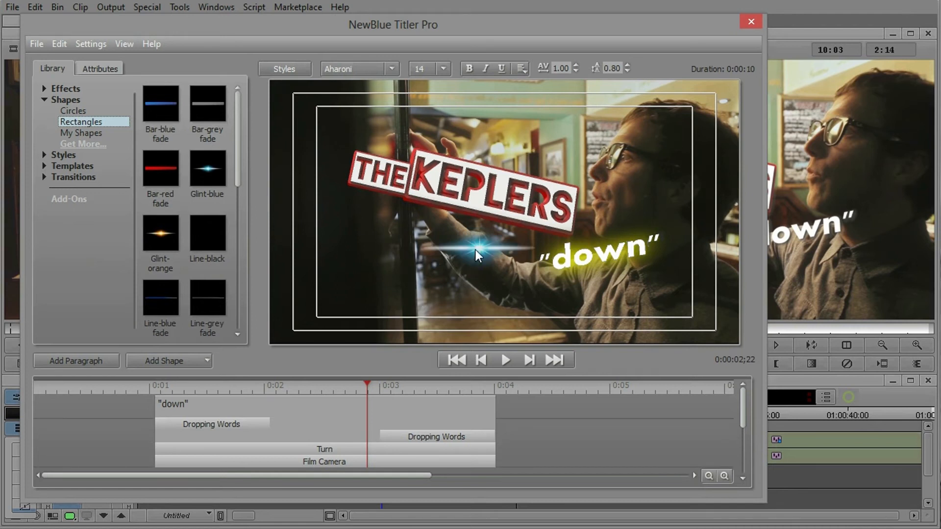
{"action": "right_click", "coordinate": [475, 246]}
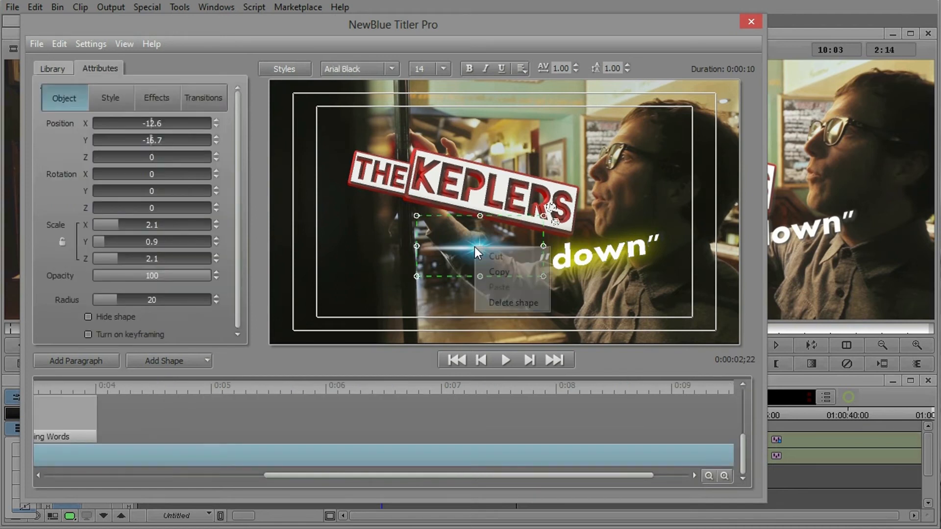
{"action": "left_click", "coordinate": [495, 304]}
Place the library's Plate-chrome shape over the title and temporarily enlarge the timeline area to view its track
{"action": "left_click", "coordinate": [54, 68]}
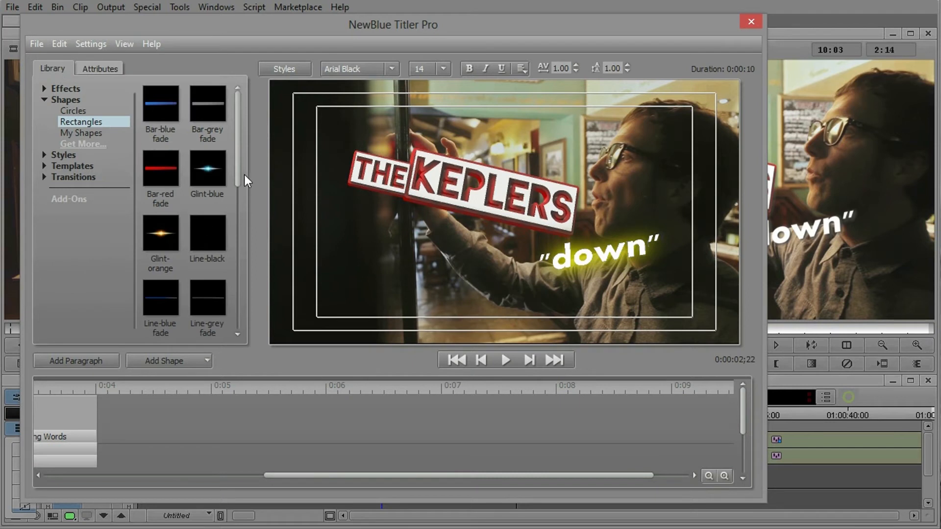
{"action": "left_click_drag", "start_coordinate": [235, 160], "coordinate": [248, 252]}
{"action": "left_click_drag", "start_coordinate": [205, 177], "coordinate": [360, 238]}
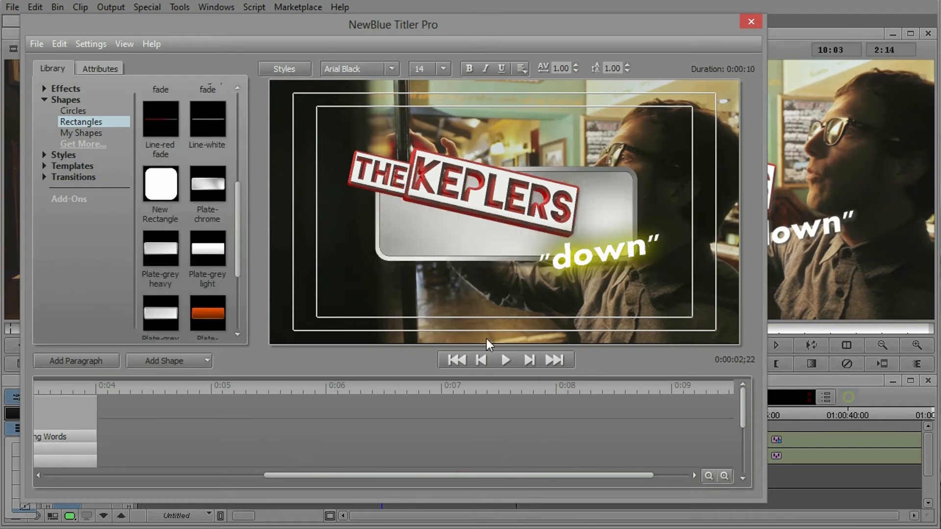
{"action": "left_click", "coordinate": [449, 248]}
{"action": "mouse_move", "coordinate": [448, 242]}
{"action": "left_mouse_down"}
{"action": "mouse_move", "coordinate": [425, 282]}
{"action": "mouse_move", "coordinate": [456, 260]}
{"action": "mouse_move", "coordinate": [449, 256]}
{"action": "left_mouse_up"}
{"action": "left_click_drag", "start_coordinate": [404, 374], "coordinate": [412, 264]}
{"action": "left_click_drag", "start_coordinate": [136, 432], "coordinate": [152, 276]}
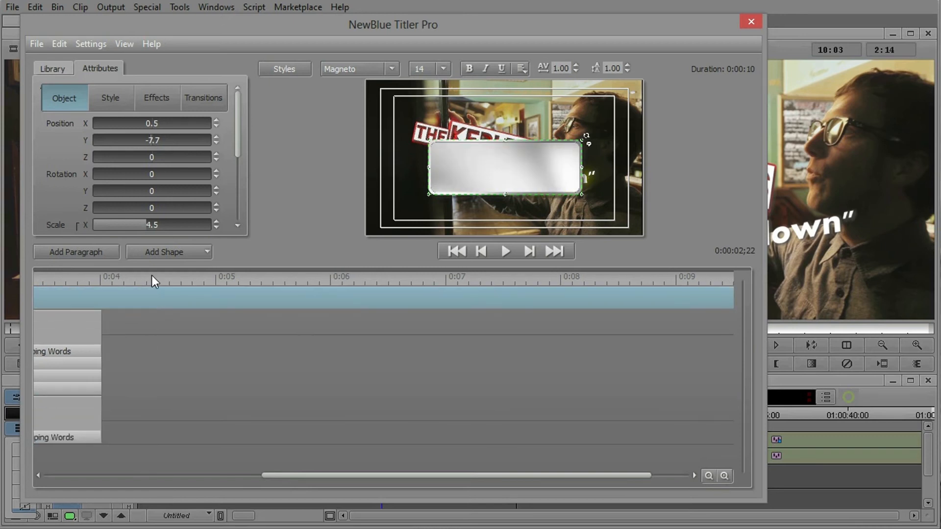
{"action": "left_click_drag", "start_coordinate": [329, 264], "coordinate": [335, 365]}
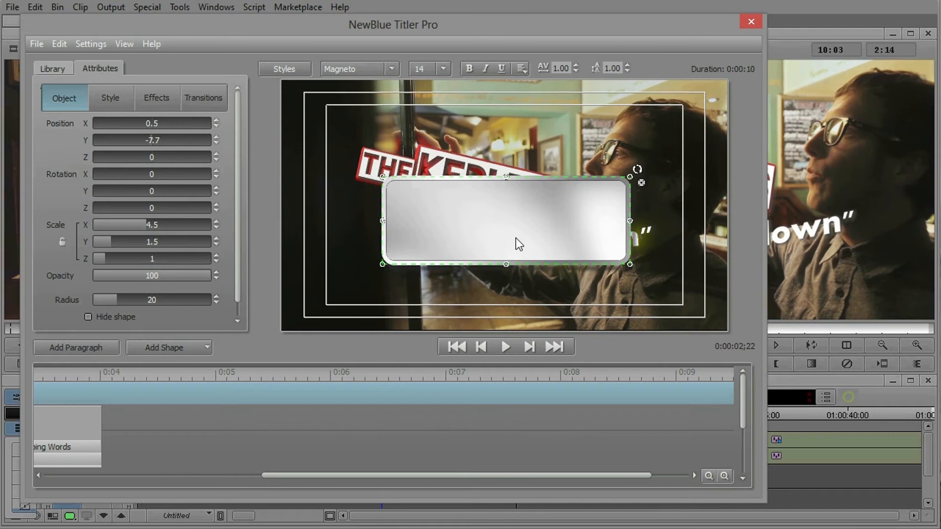
Bring up the chrome plate's style settings and collapse all four of its style layers
{"action": "left_click", "coordinate": [119, 98]}
{"action": "left_click", "coordinate": [52, 151]}
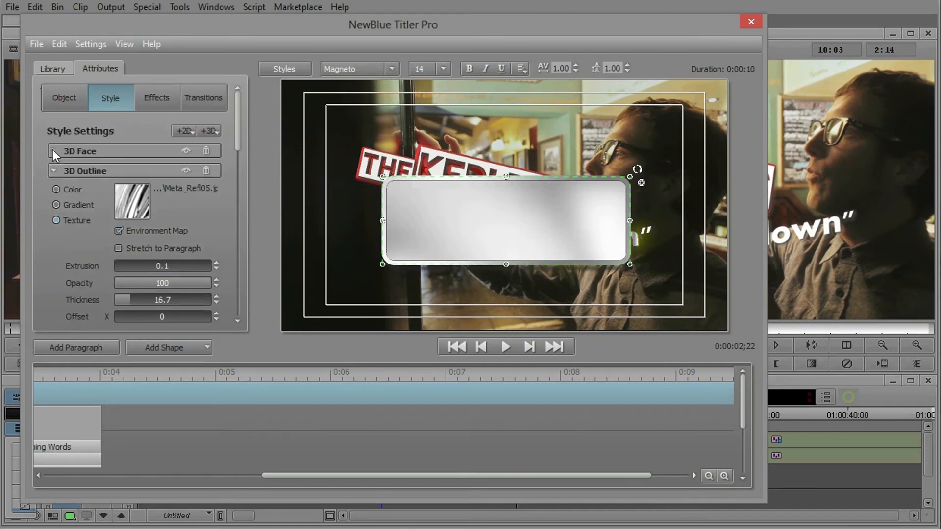
{"action": "left_click", "coordinate": [53, 171]}
{"action": "left_click", "coordinate": [53, 190]}
{"action": "left_click", "coordinate": [53, 211]}
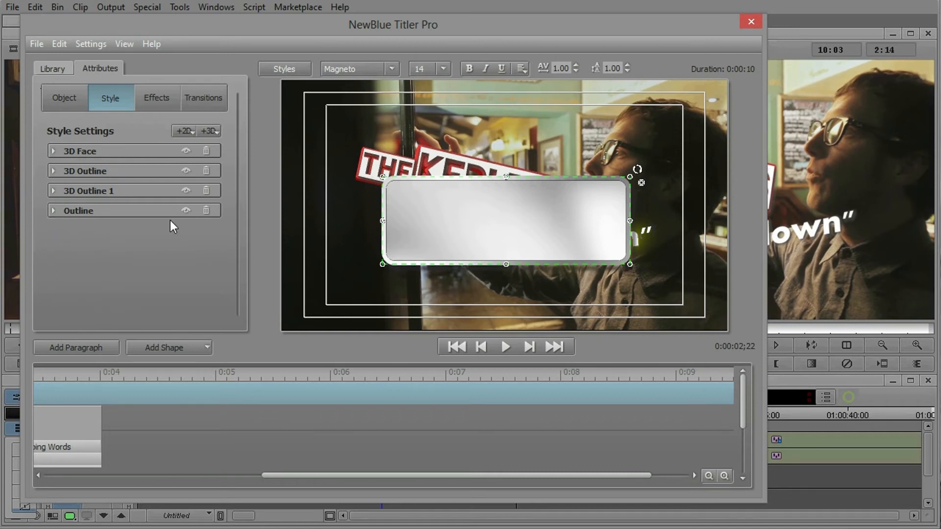
Toggle the visibility of each chrome plate style layer to examine its contribution, and expand the 3D Face settings
{"action": "left_click", "coordinate": [187, 211]}
{"action": "left_click", "coordinate": [186, 210]}
{"action": "left_click", "coordinate": [189, 191]}
{"action": "left_click", "coordinate": [189, 190]}
{"action": "left_click", "coordinate": [187, 171]}
{"action": "left_click", "coordinate": [186, 171]}
{"action": "left_click", "coordinate": [183, 152]}
{"action": "left_click", "coordinate": [183, 154]}
{"action": "left_click", "coordinate": [183, 153]}
{"action": "left_click", "coordinate": [183, 154]}
{"action": "left_click", "coordinate": [53, 152]}
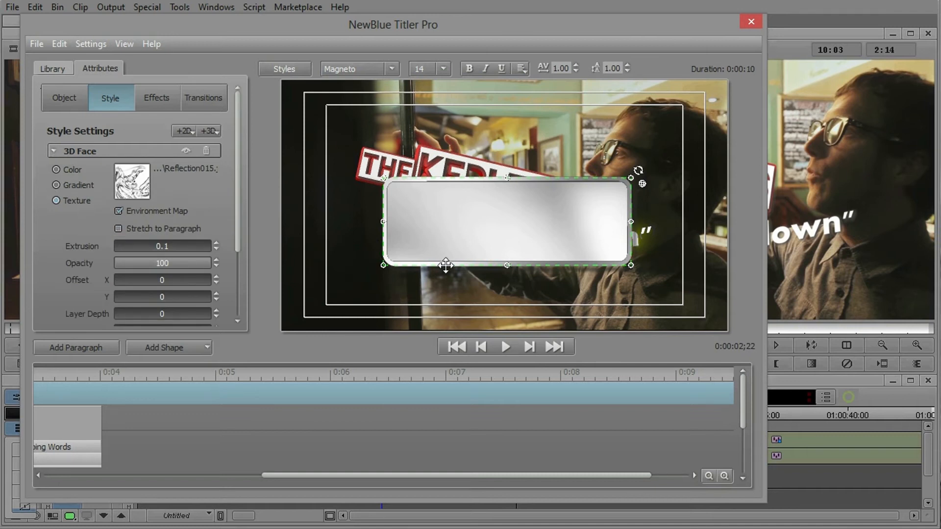
Shift the chrome plate slightly down and left, and delete it from the title
{"action": "left_click_drag", "start_coordinate": [446, 265], "coordinate": [436, 276]}
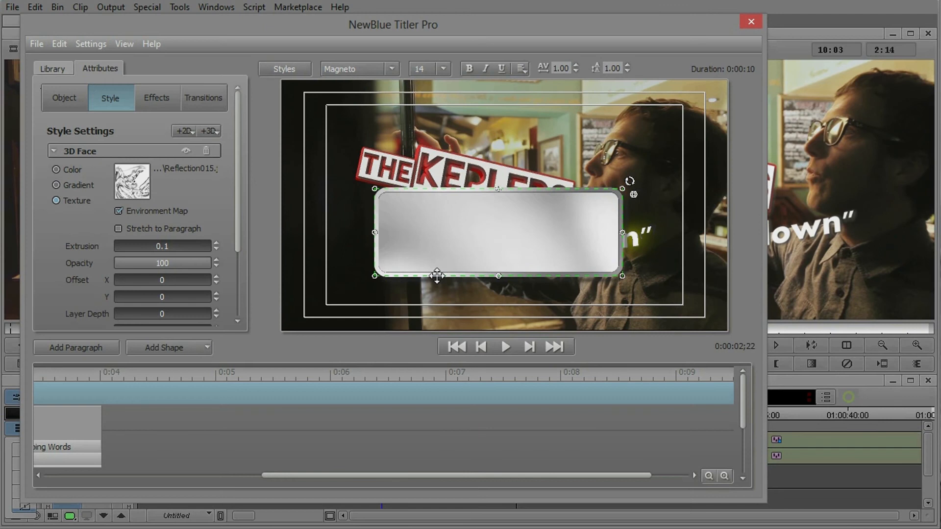
{"action": "right_click", "coordinate": [437, 276]}
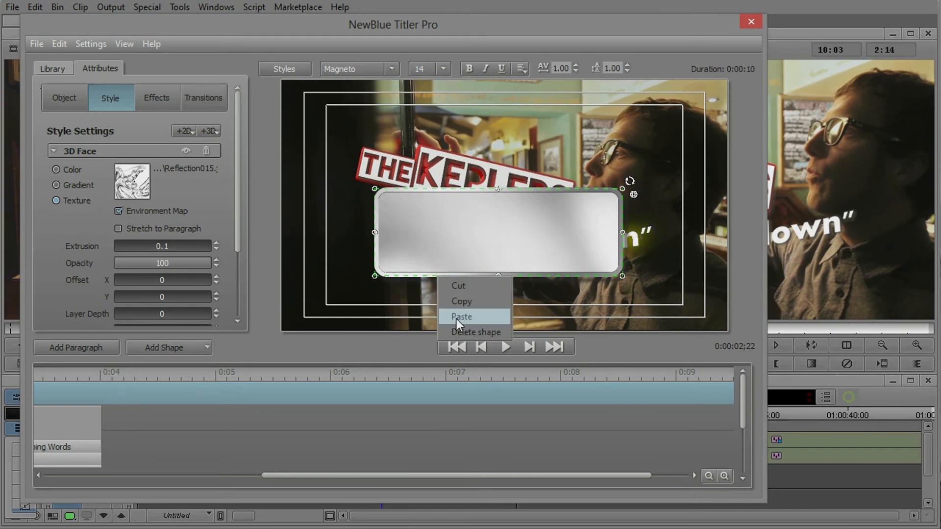
{"action": "left_click", "coordinate": [466, 334]}
Insert the library's Plate-red shape inline at the end of the "down" paragraph's text
{"action": "left_click", "coordinate": [584, 248]}
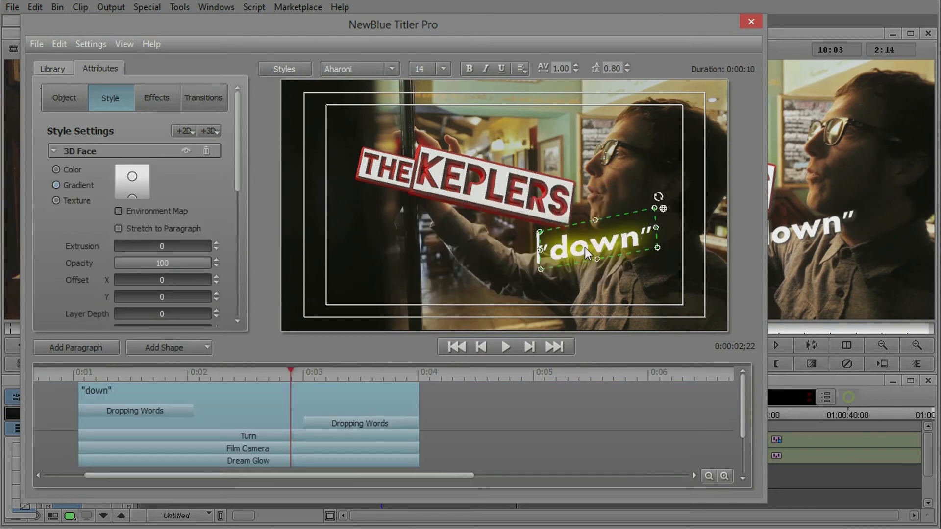
{"action": "left_click", "coordinate": [642, 236]}
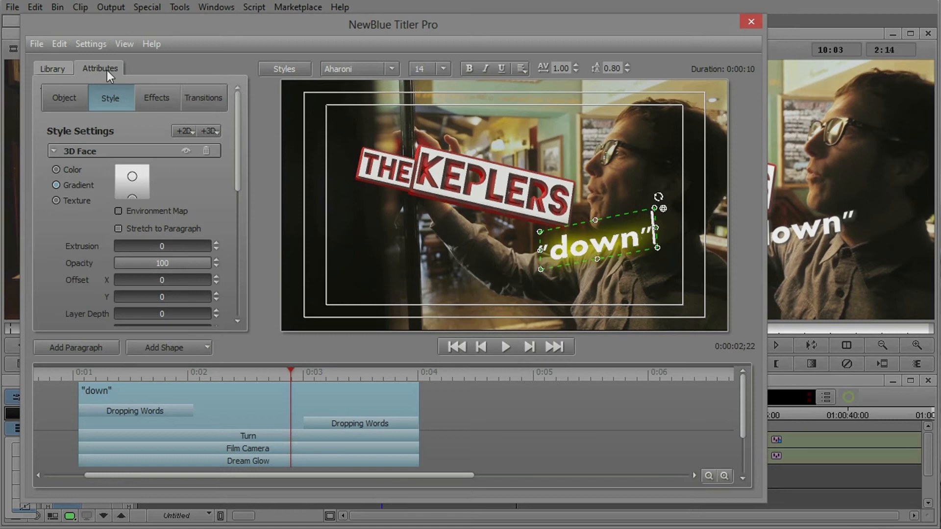
{"action": "left_click", "coordinate": [57, 68]}
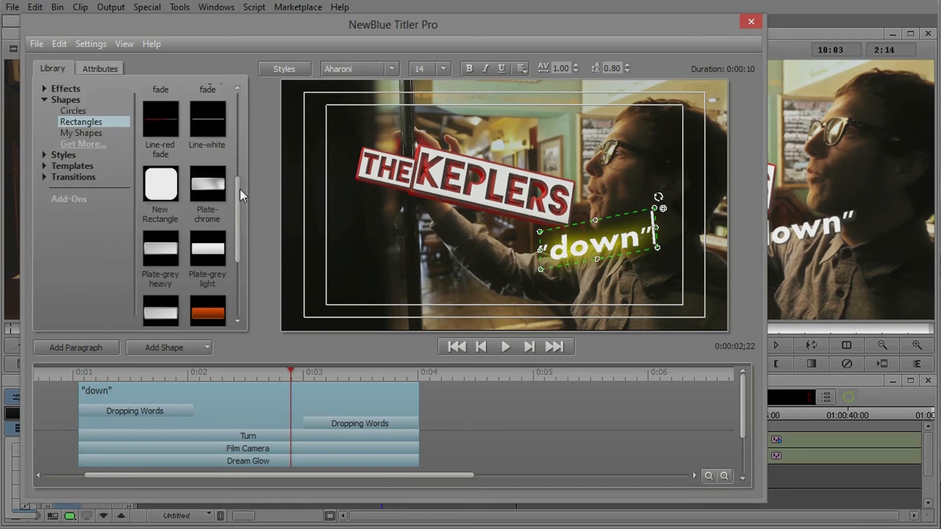
{"action": "left_click_drag", "start_coordinate": [239, 190], "coordinate": [240, 253]}
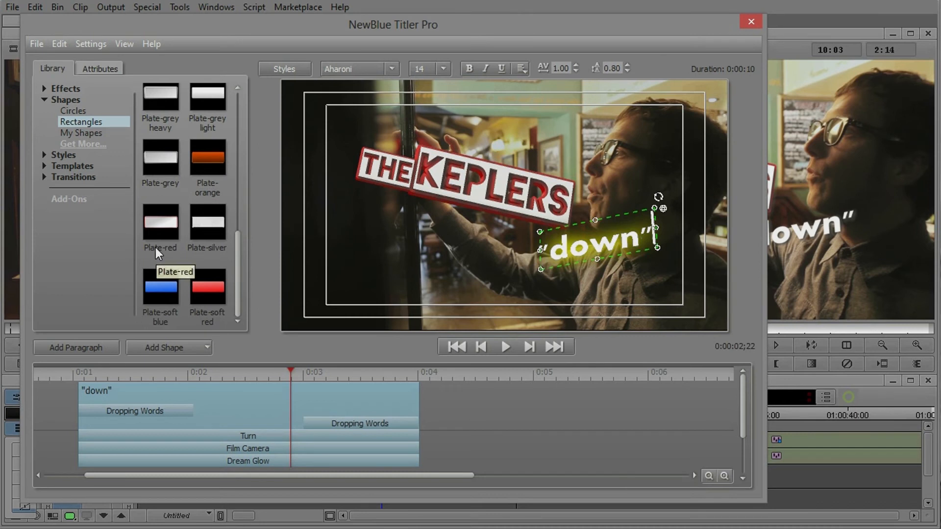
{"action": "left_click_drag", "start_coordinate": [159, 217], "coordinate": [655, 241]}
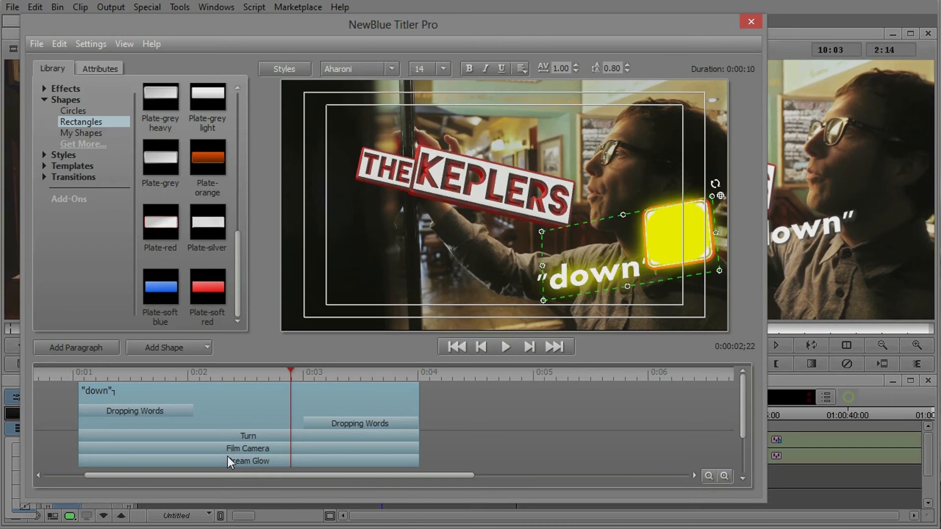
Delete the Dream Glow effect from the "down" paragraph
{"action": "left_click", "coordinate": [255, 460]}
{"action": "right_click", "coordinate": [255, 460]}
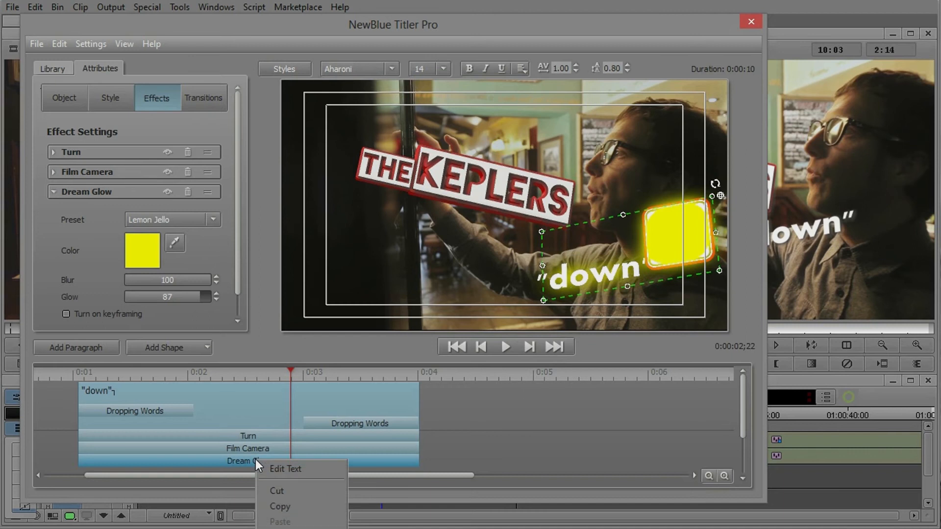
{"action": "left_click", "coordinate": [280, 528]}
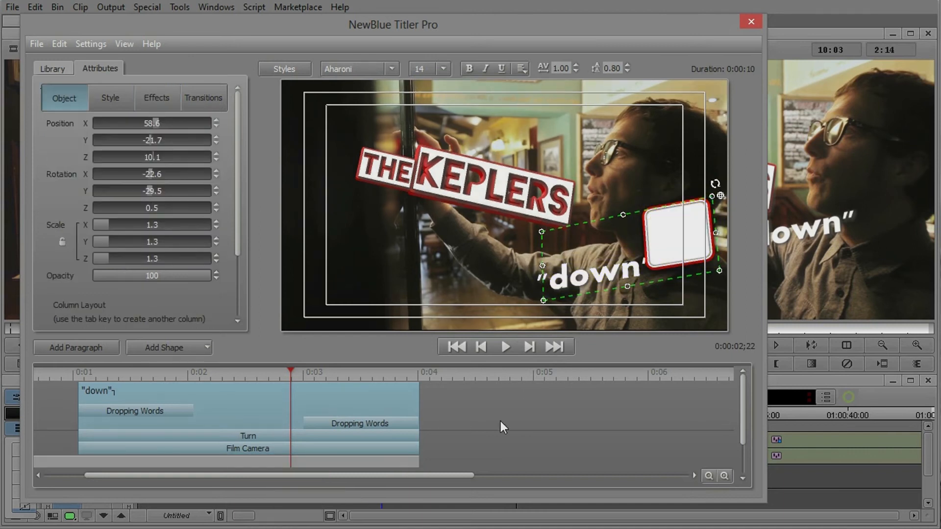
Move the inline red plate slightly right, away from the closing quote, to about X 5.7, Y -1.9
{"action": "left_click", "coordinate": [649, 265]}
{"action": "left_click", "coordinate": [646, 263]}
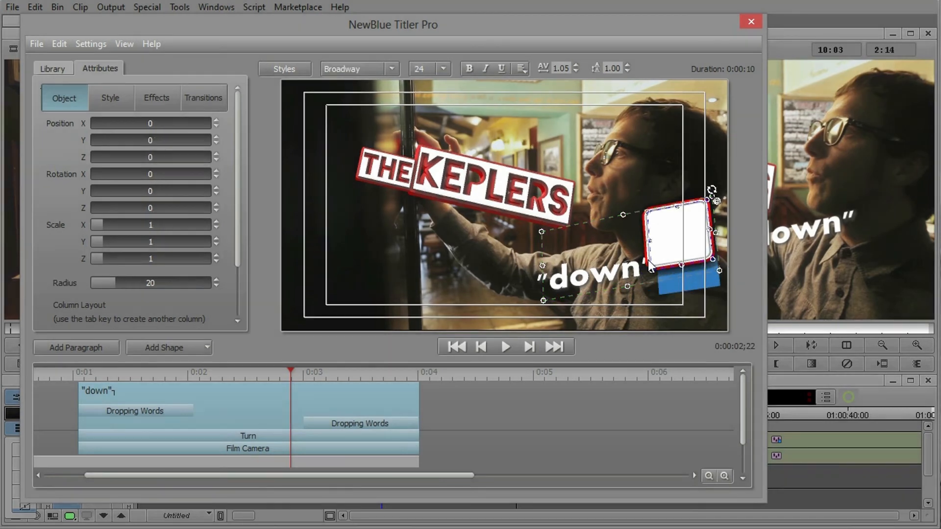
{"action": "left_click_drag", "start_coordinate": [649, 232], "coordinate": [661, 232]}
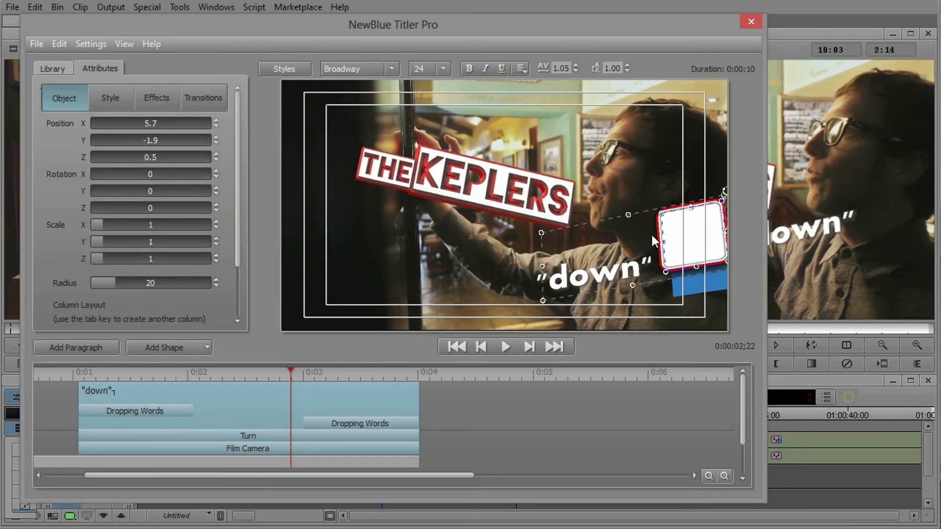
Bring up the inline red plate's style settings and collapse all six of its style layers
{"action": "left_click", "coordinate": [98, 102]}
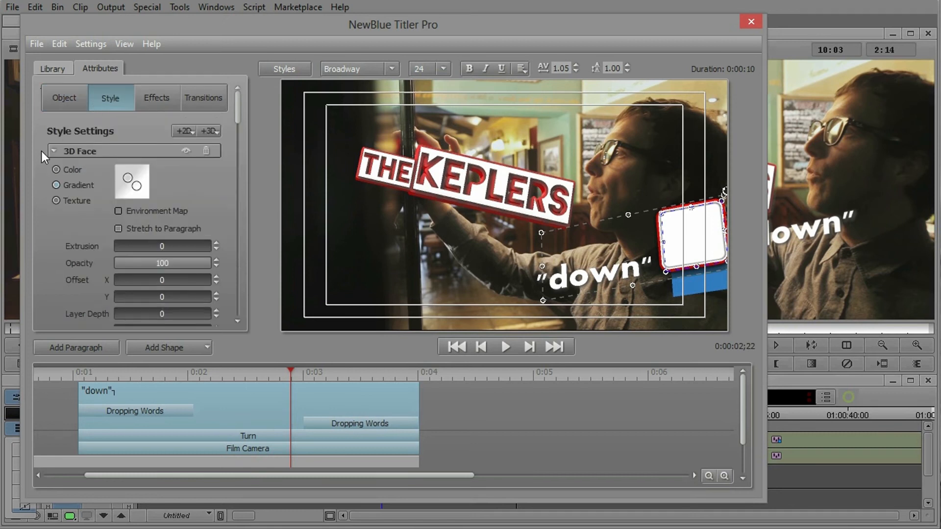
{"action": "left_click", "coordinate": [53, 151]}
{"action": "left_click", "coordinate": [53, 170]}
{"action": "left_click", "coordinate": [54, 191]}
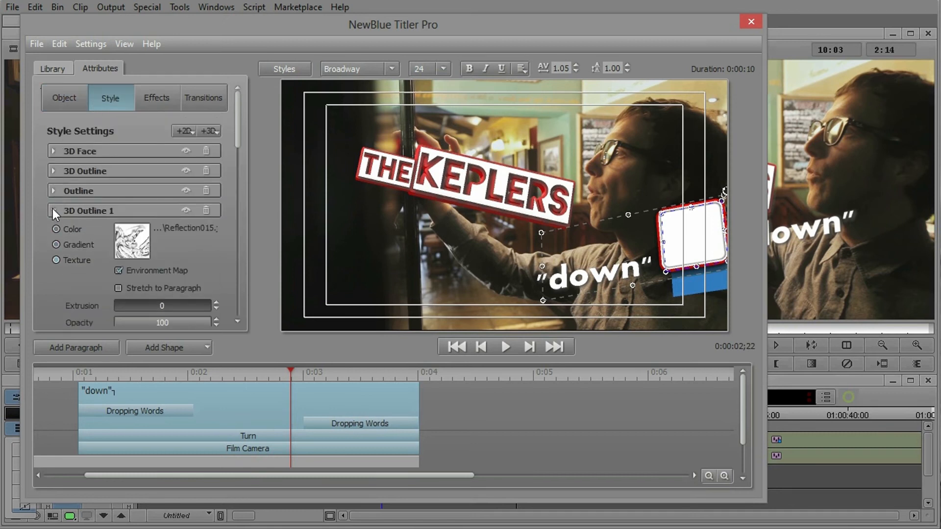
{"action": "left_click", "coordinate": [53, 210]}
{"action": "left_click", "coordinate": [53, 230]}
{"action": "left_click", "coordinate": [53, 250]}
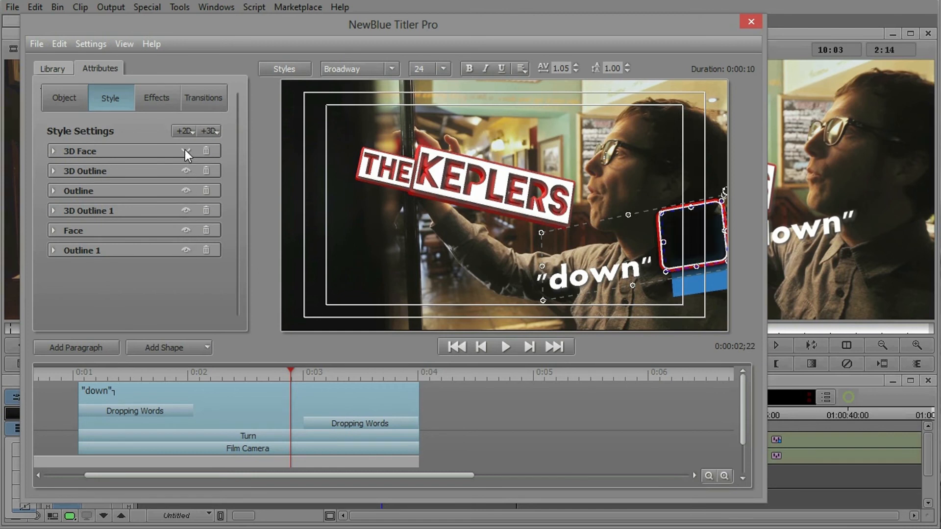
Texture the inline plate's 3D Face with aiga-down-arrow1.png from the _Textures folder in the Pictures library
{"action": "left_click", "coordinate": [52, 151]}
{"action": "left_click", "coordinate": [78, 199]}
{"action": "left_click", "coordinate": [129, 186]}
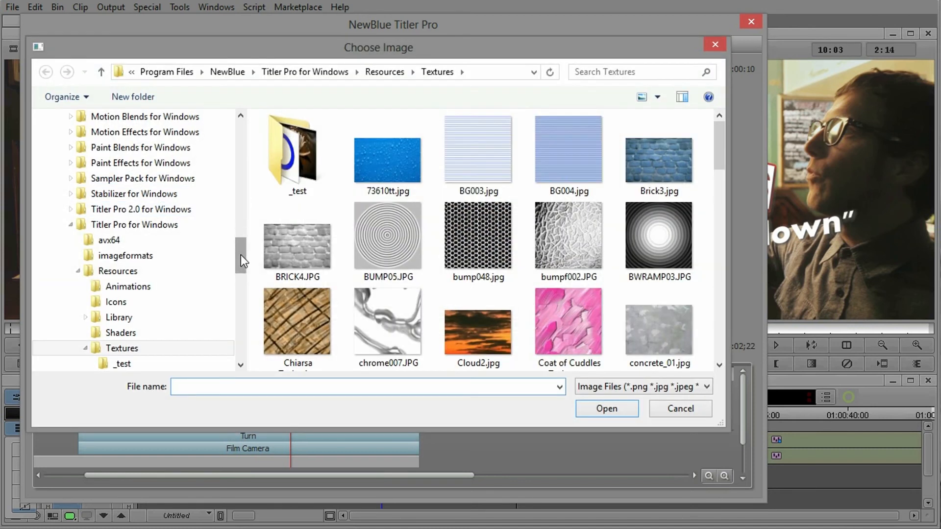
{"action": "left_click_drag", "start_coordinate": [241, 260], "coordinate": [248, 105]}
{"action": "left_click", "coordinate": [217, 293]}
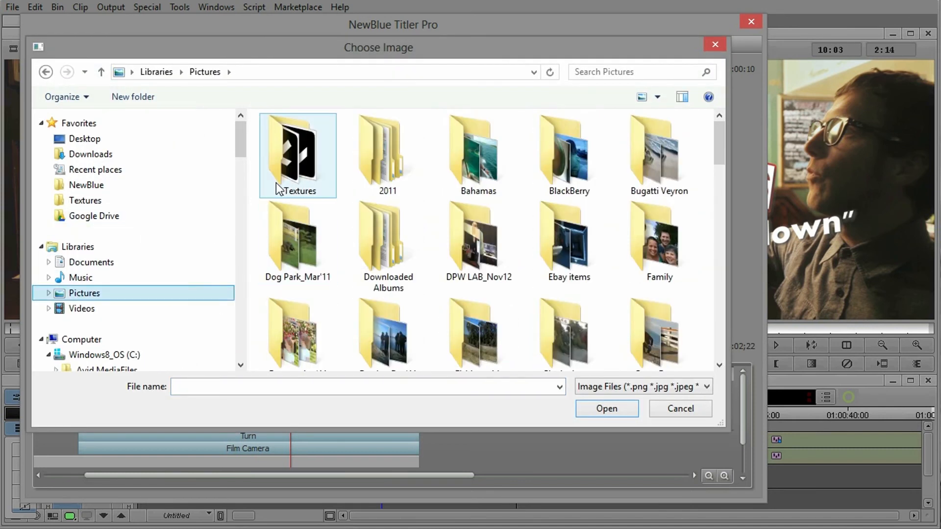
{"action": "double_click", "coordinate": [277, 186]}
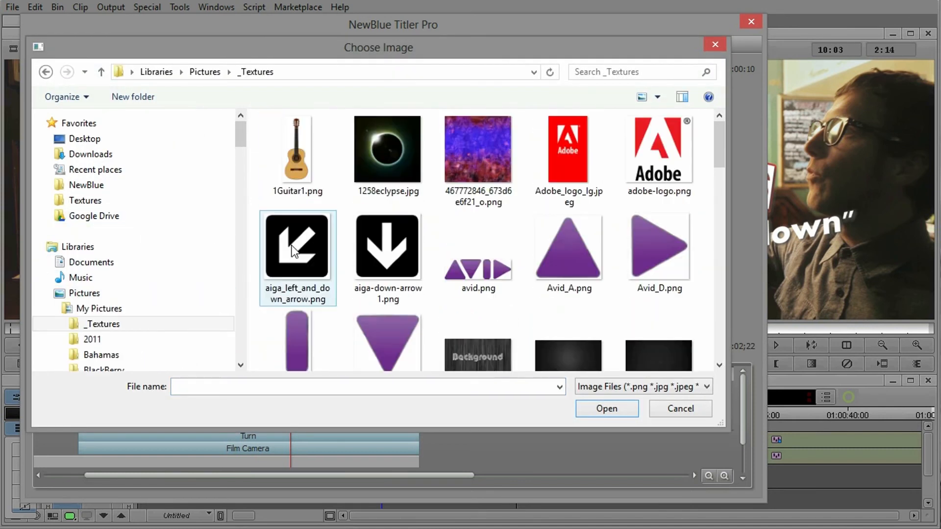
{"action": "double_click", "coordinate": [379, 247]}
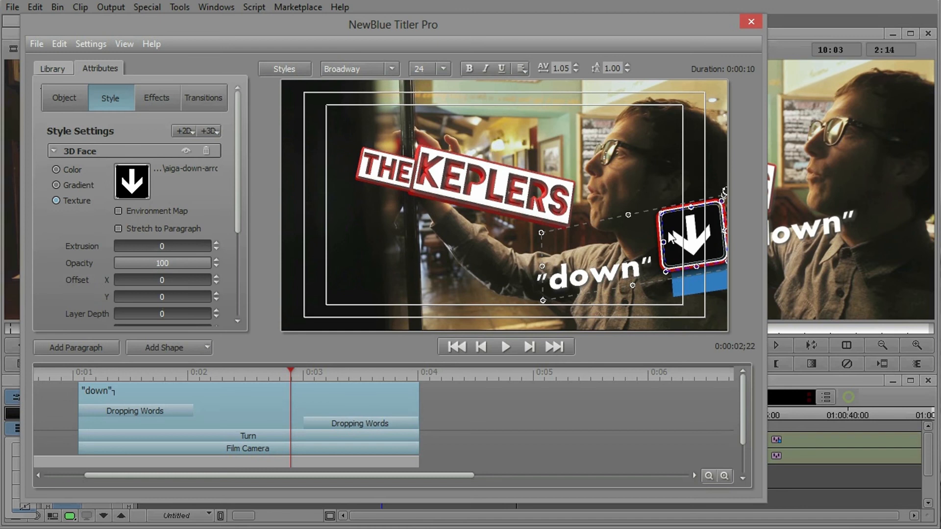
Move the "down" paragraph with its arrow plate left and up within the safe area, and play the title from near its start
{"action": "left_click", "coordinate": [625, 269]}
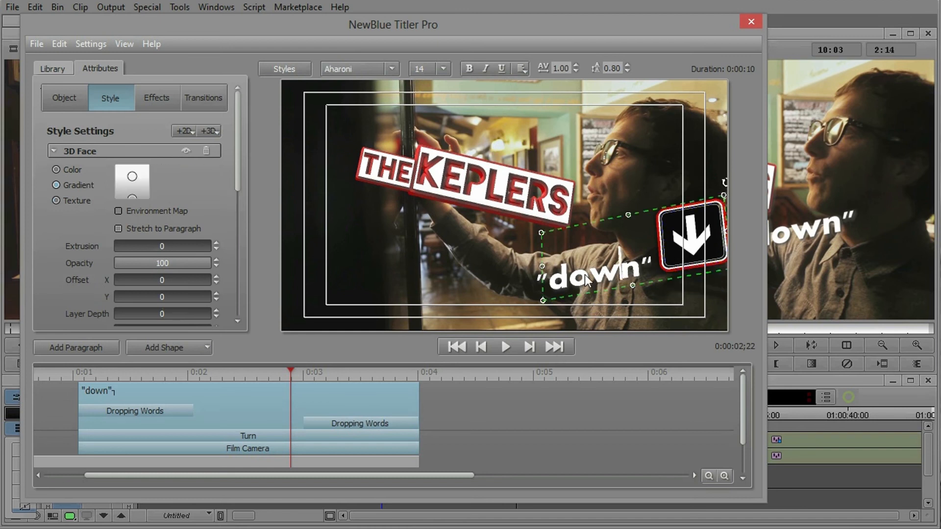
{"action": "left_click_drag", "start_coordinate": [642, 208], "coordinate": [580, 188]}
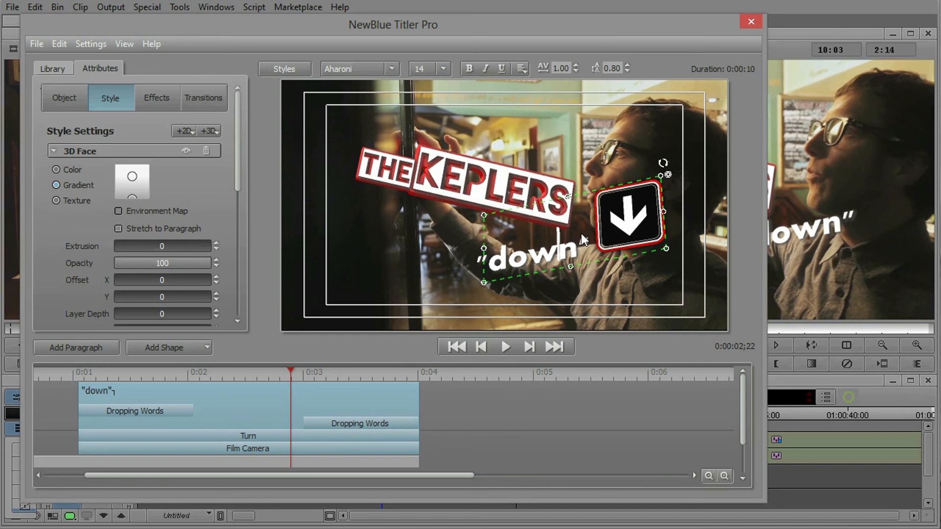
{"action": "left_click_drag", "start_coordinate": [275, 376], "coordinate": [0, 392]}
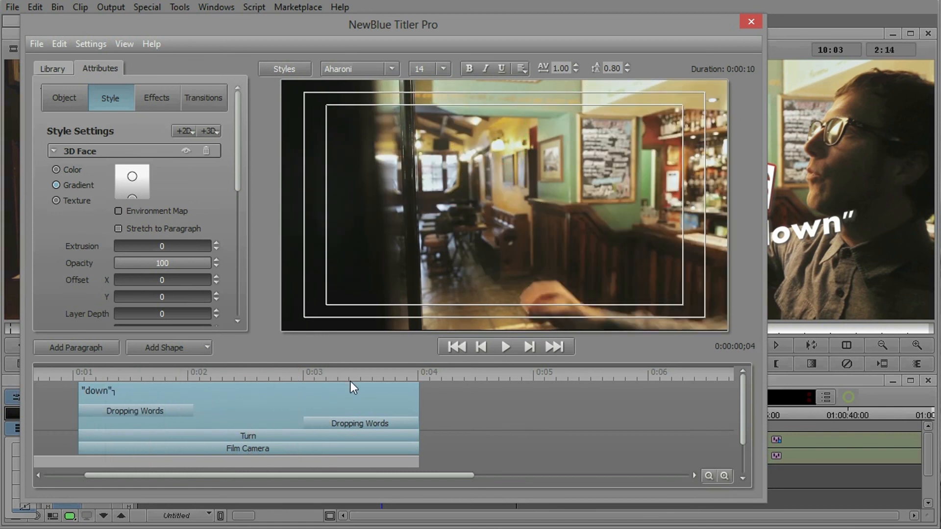
{"action": "left_click", "coordinate": [507, 347]}
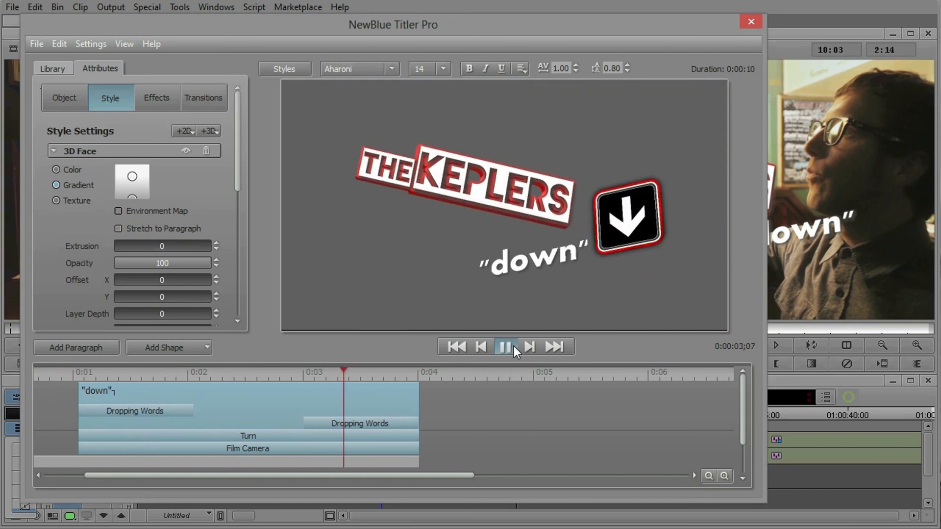
{"action": "left_click", "coordinate": [513, 346]}
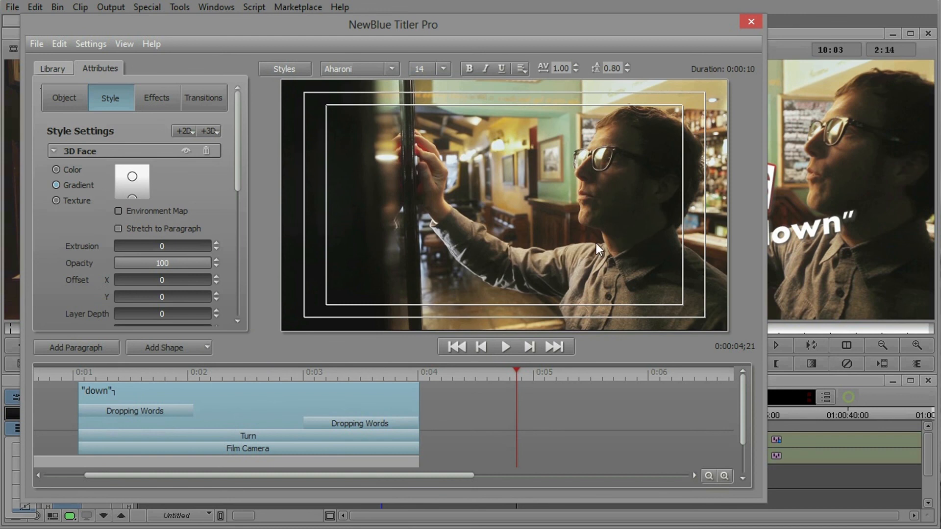
Close the title editor and play the titled section of the Avid sequence twice from the title's start
{"action": "left_click", "coordinate": [749, 22]}
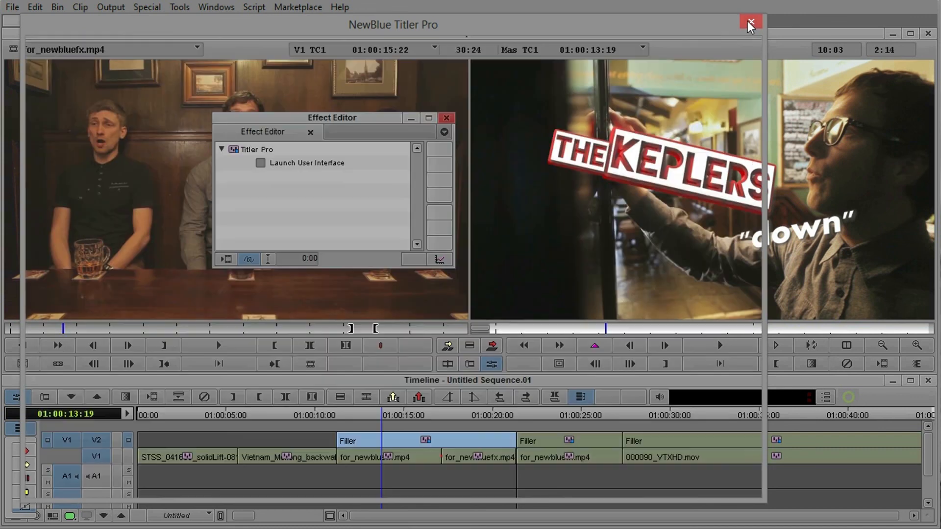
{"action": "left_click_drag", "start_coordinate": [608, 330], "coordinate": [504, 334]}
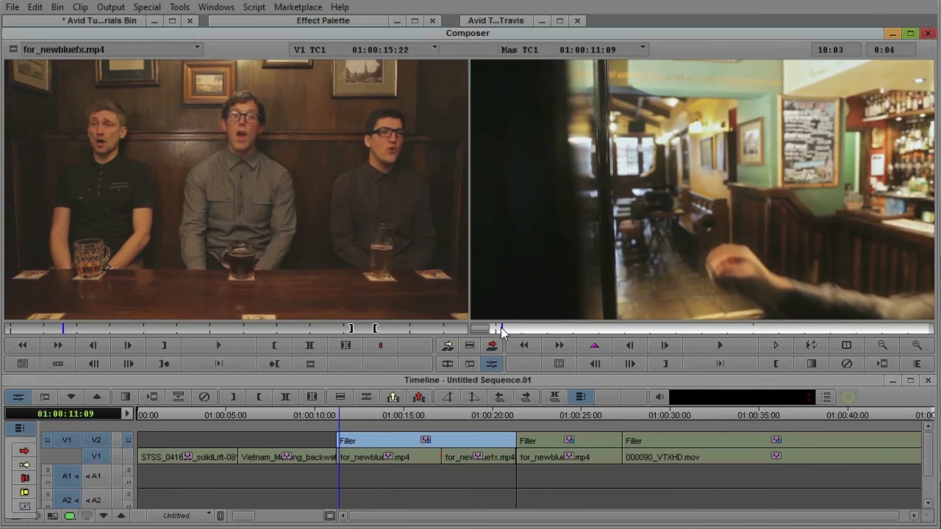
{"action": "left_click", "coordinate": [721, 346]}
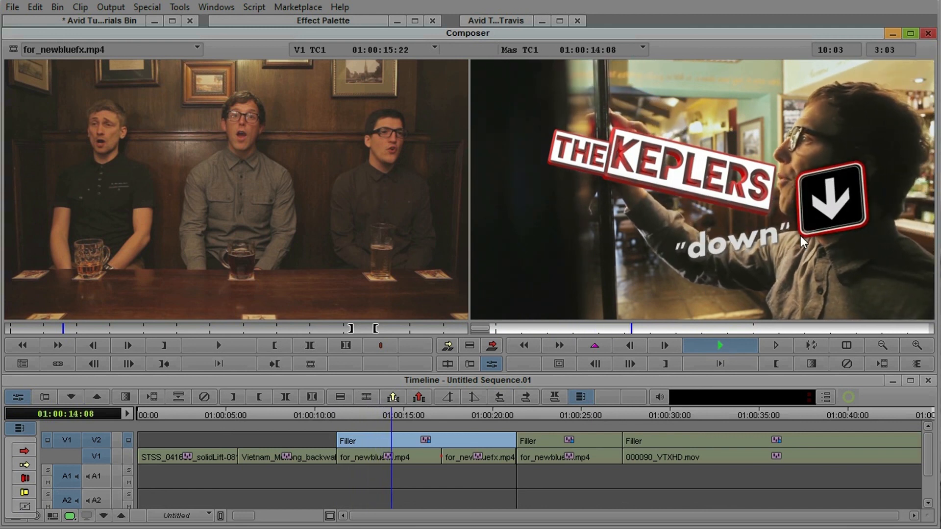
{"action": "left_click_drag", "start_coordinate": [685, 334], "coordinate": [501, 334]}
{"action": "left_click", "coordinate": [720, 347]}
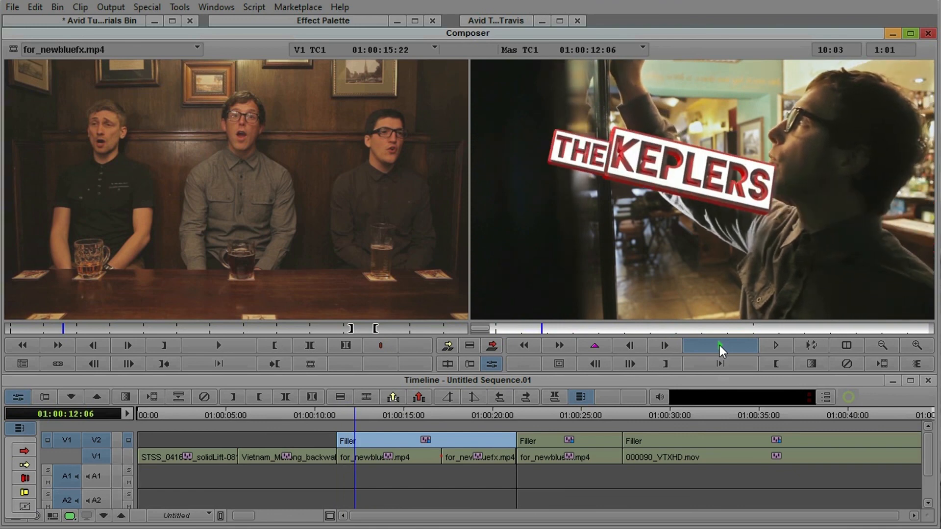